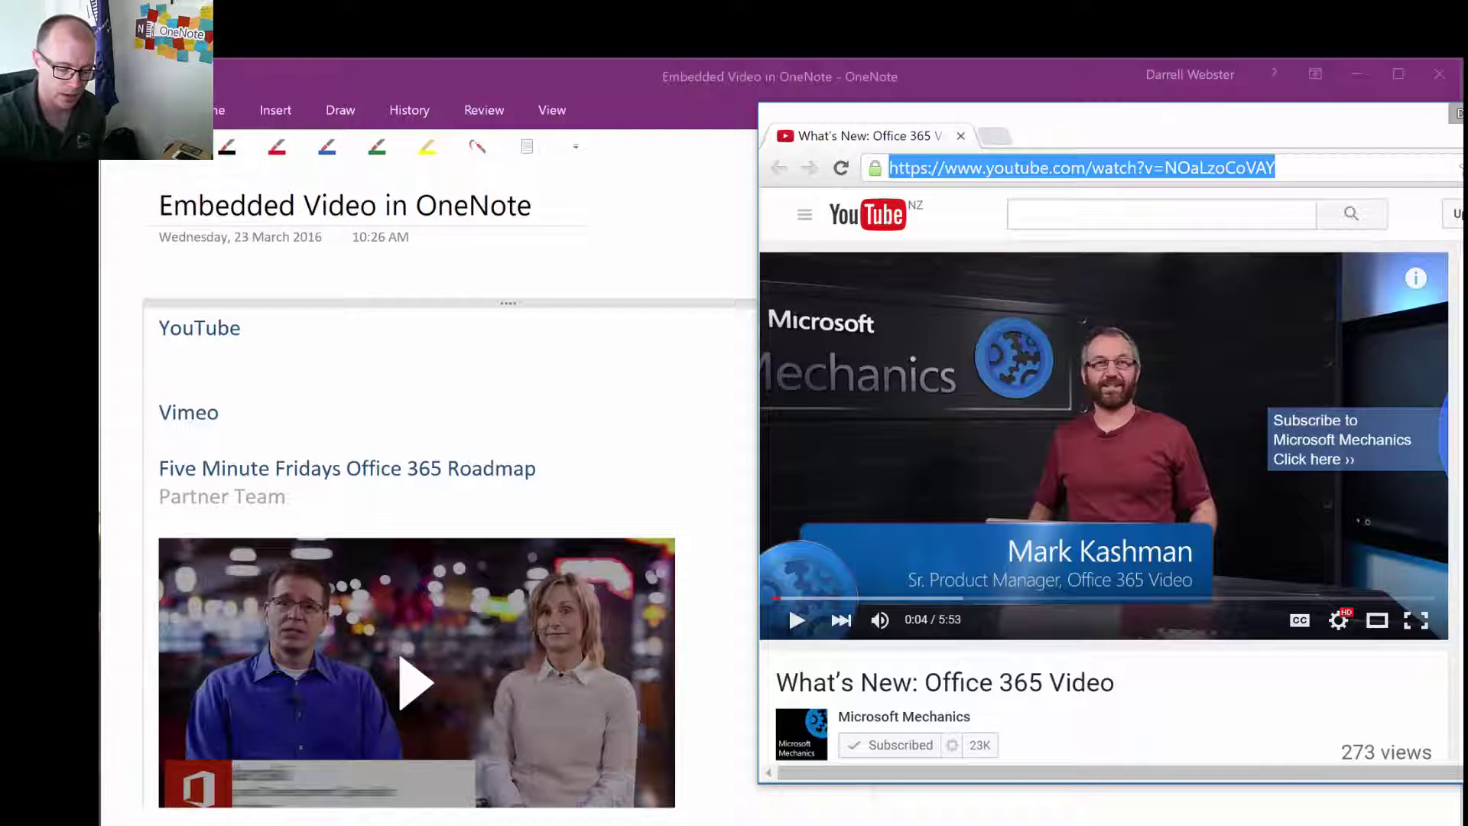
# Copy the YouTube video's address in Chrome and return to the OneNote page
pyautogui.hotkey('alt', 'Tab')
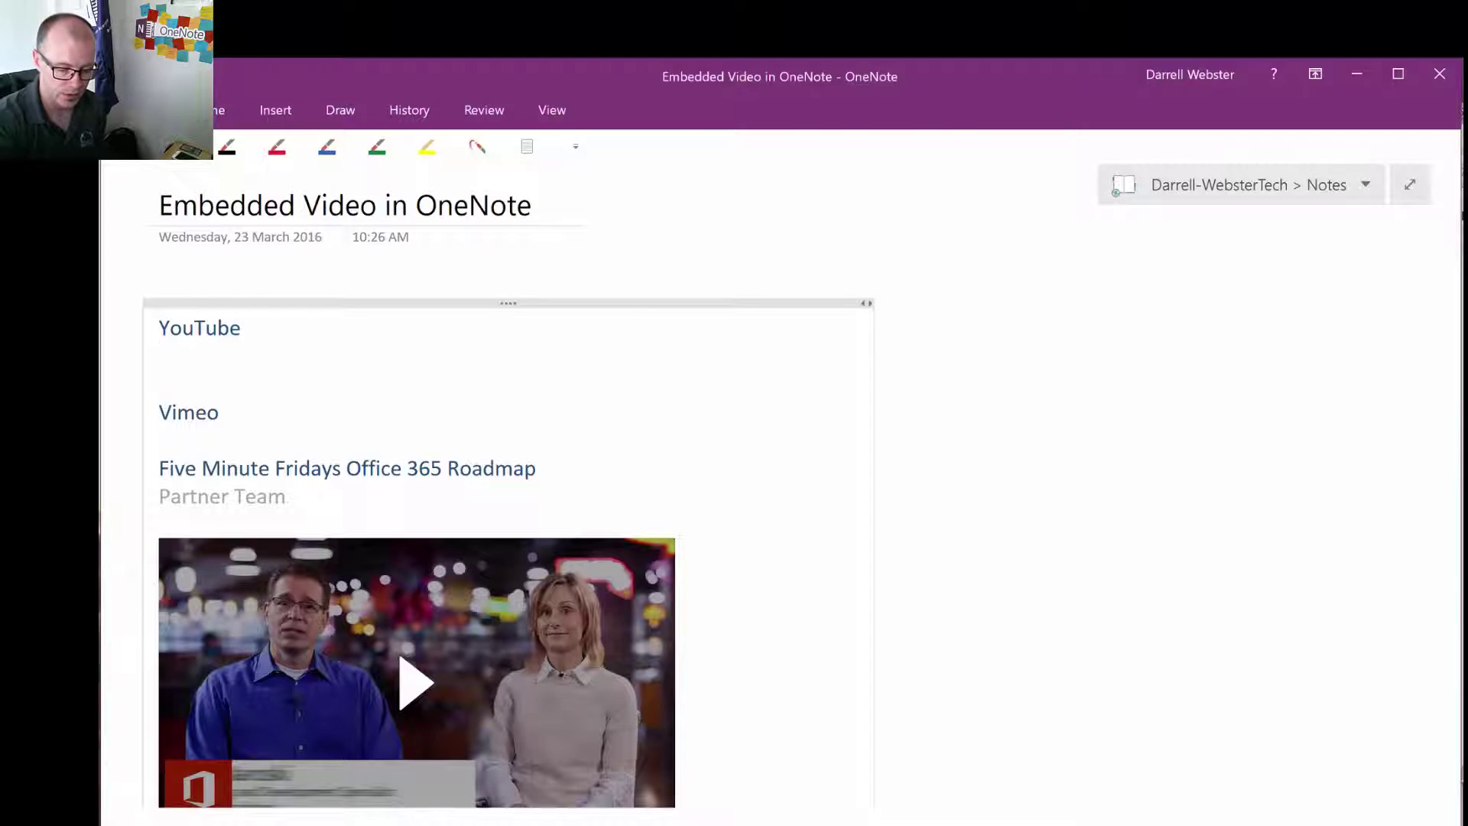
# Embed the copied YouTube URL as an Online Video for 'What's New: Office 365 Video'
pyautogui.click(275, 109)
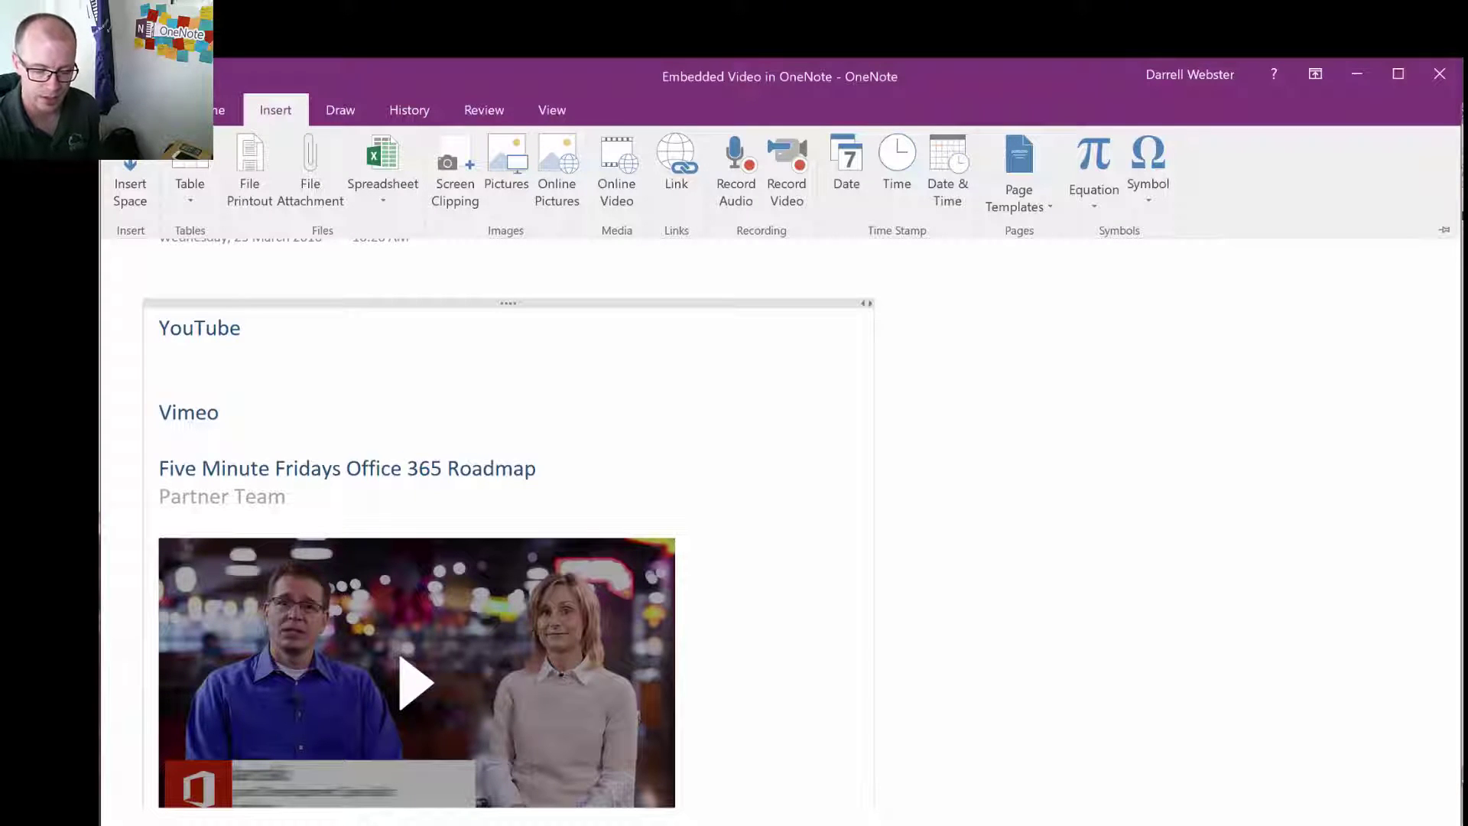
pyautogui.click(616, 172)
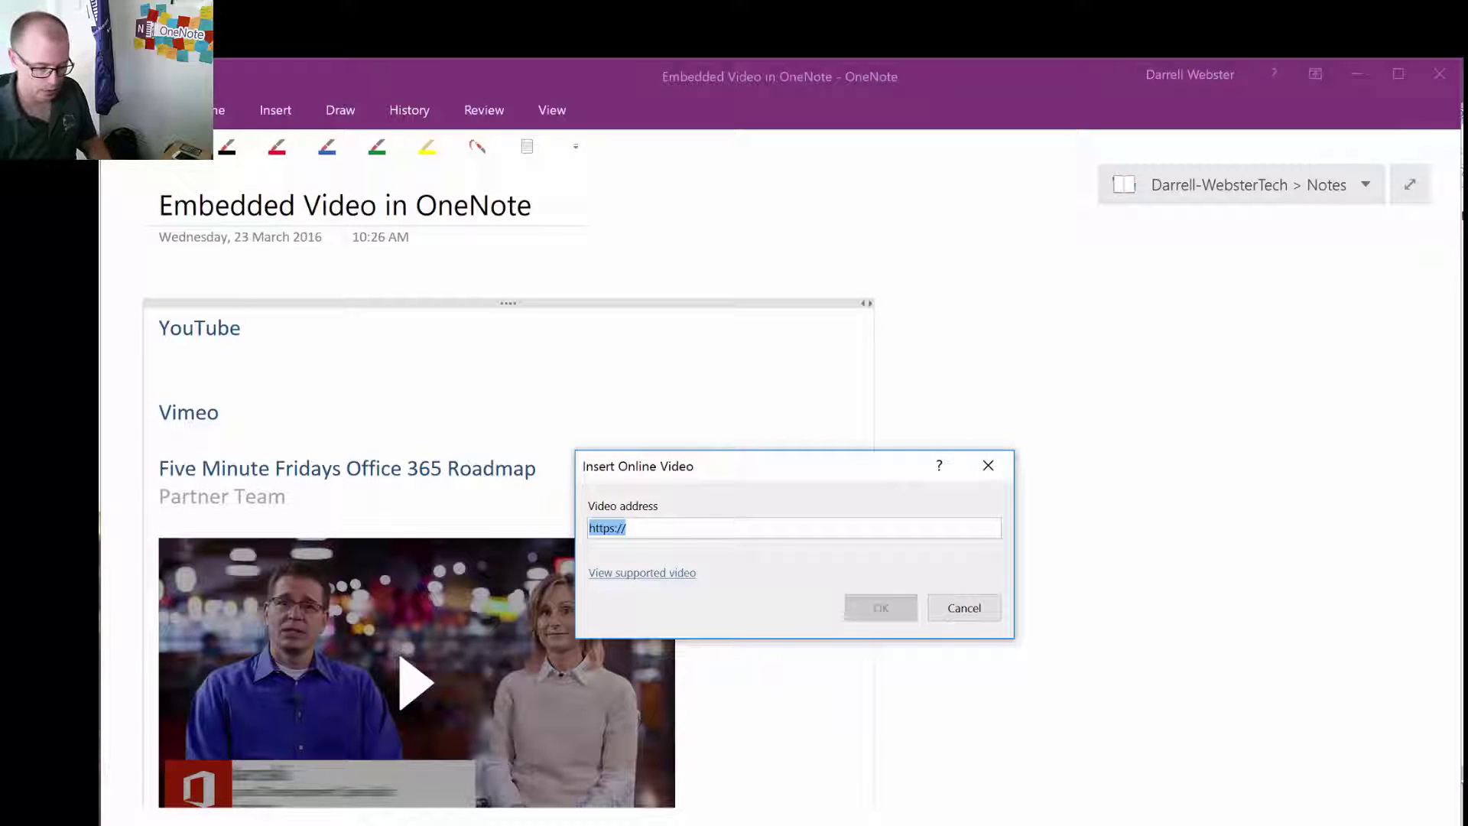
pyautogui.write('https://www.youtube.com/watch?v=NOaLzoCoVAY')
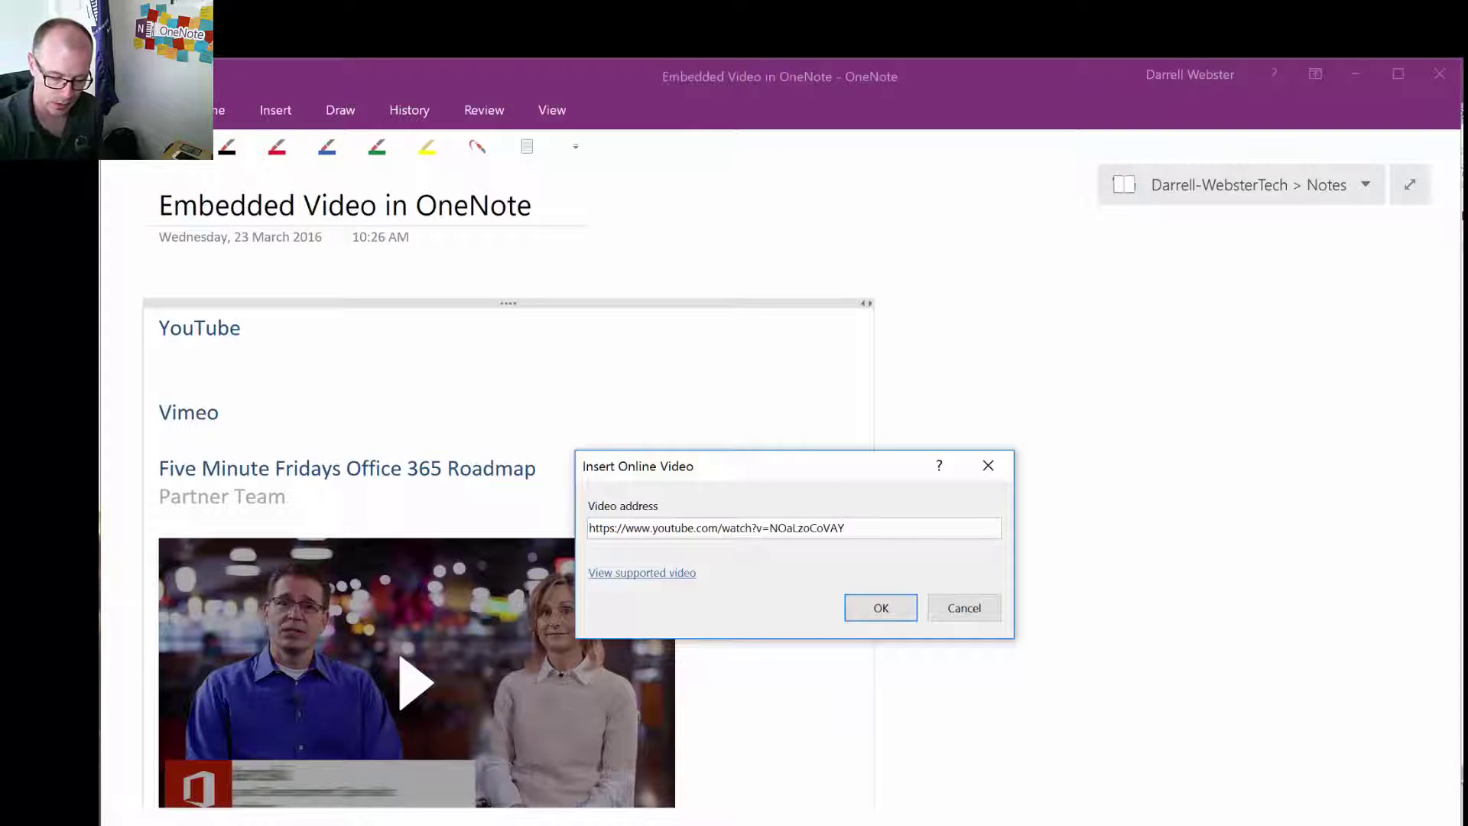
pyautogui.press('Return')
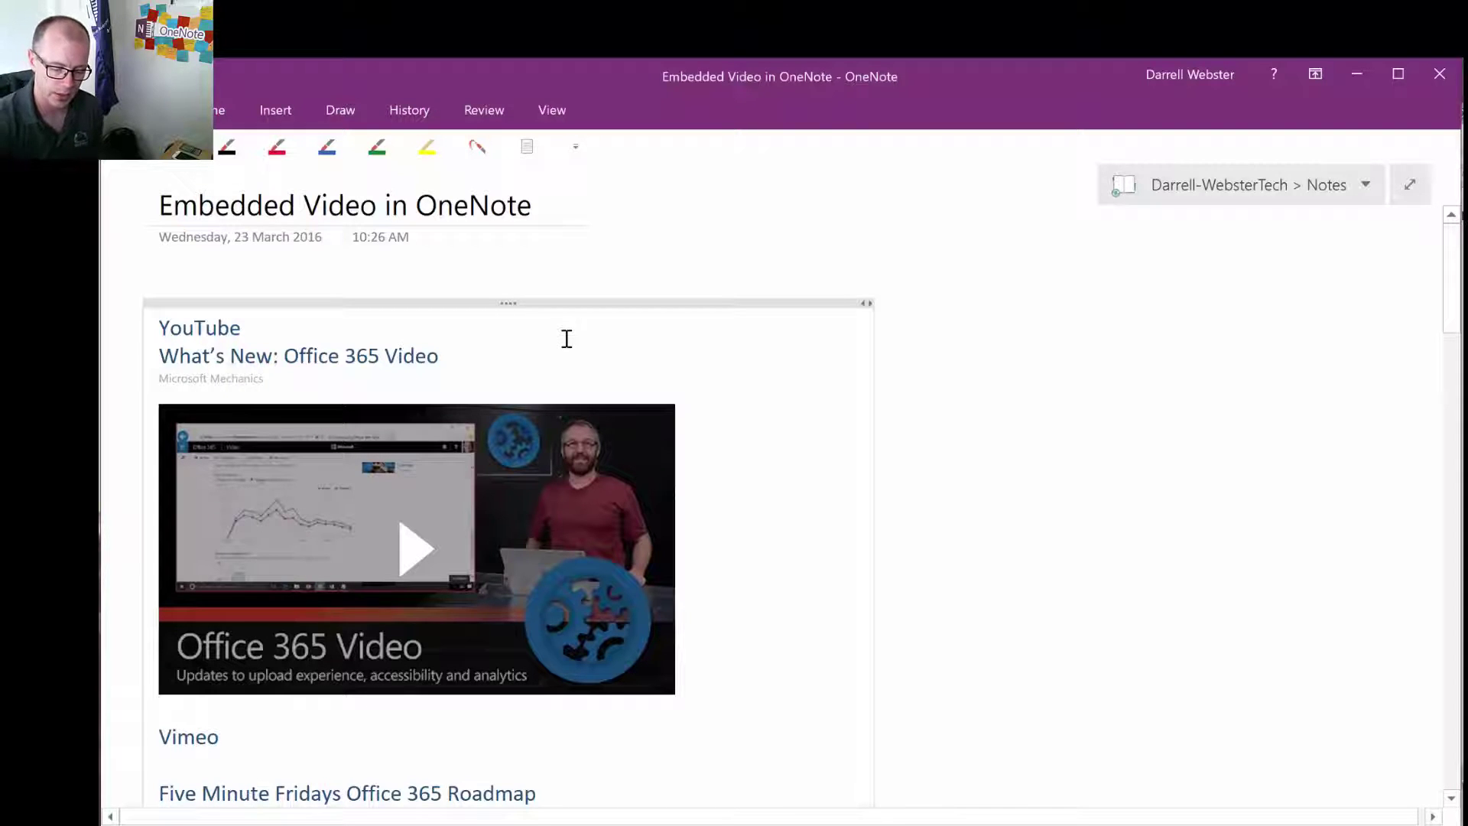
# Play the YouTube embed, enlarge it from its corner handle, and pause it at 0:17
pyautogui.click(416, 549)
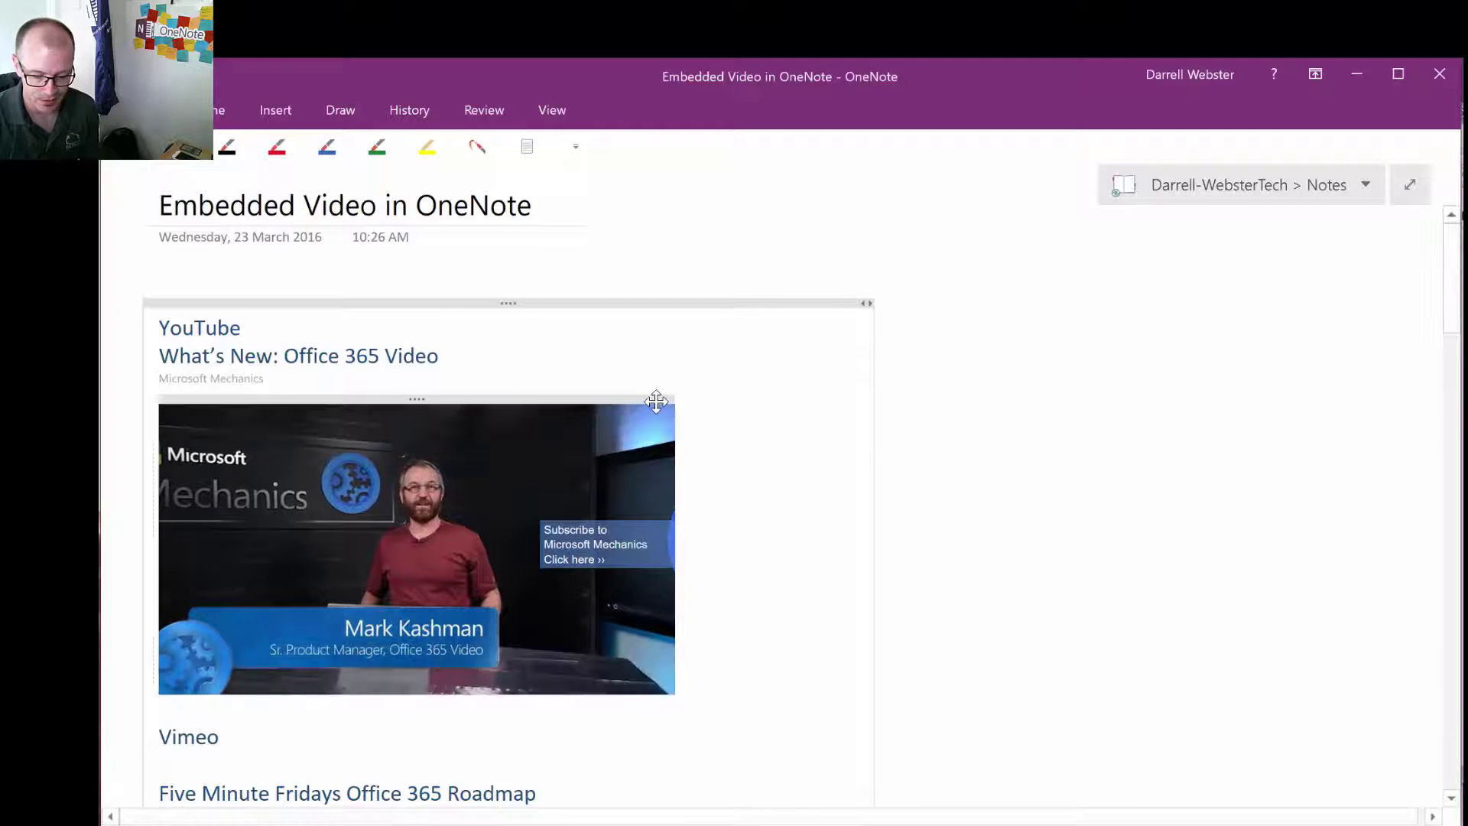
pyautogui.click(681, 702)
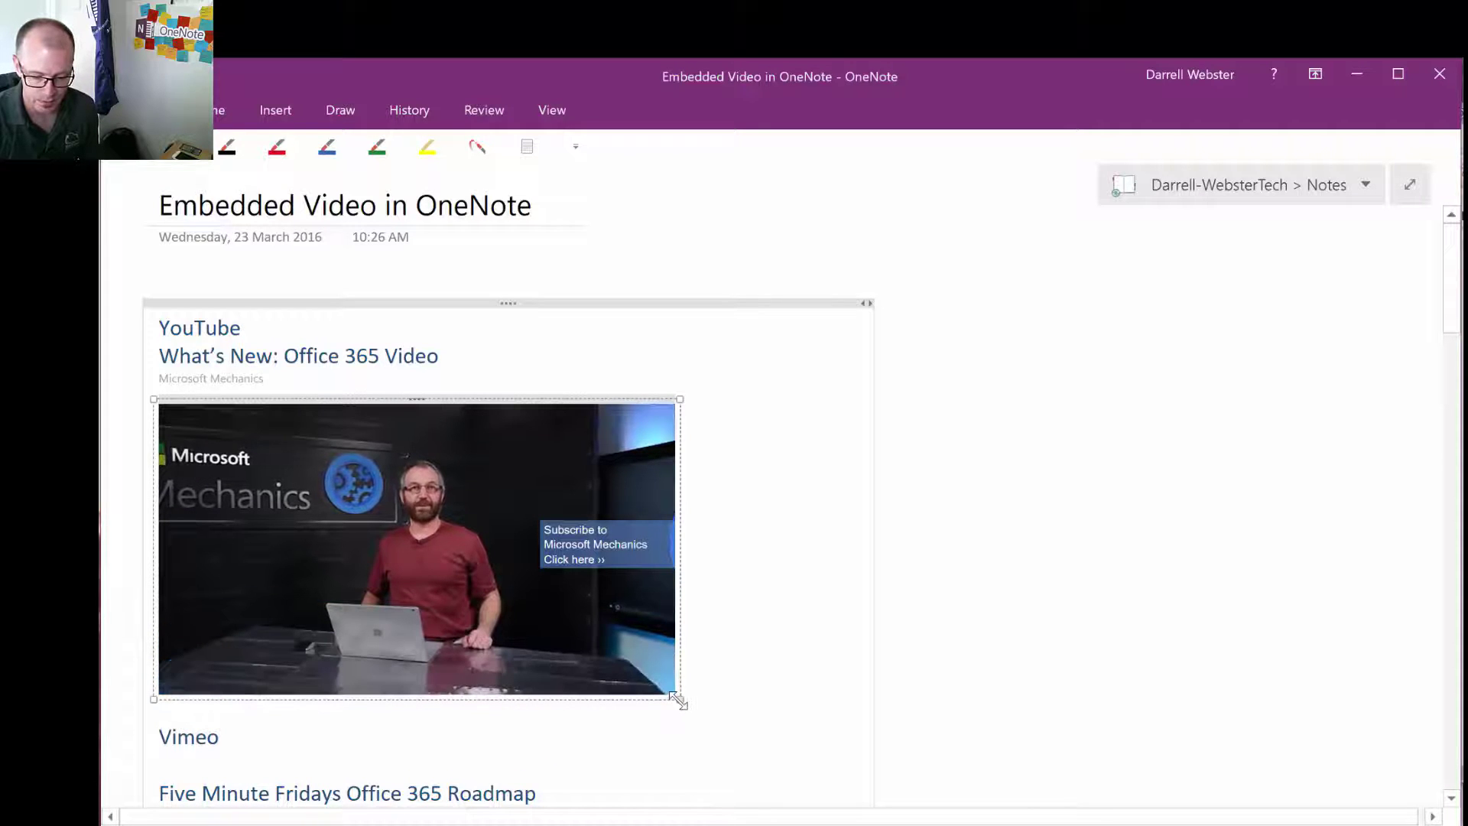
pyautogui.moveTo(681, 710); pyautogui.dragTo(814, 770)
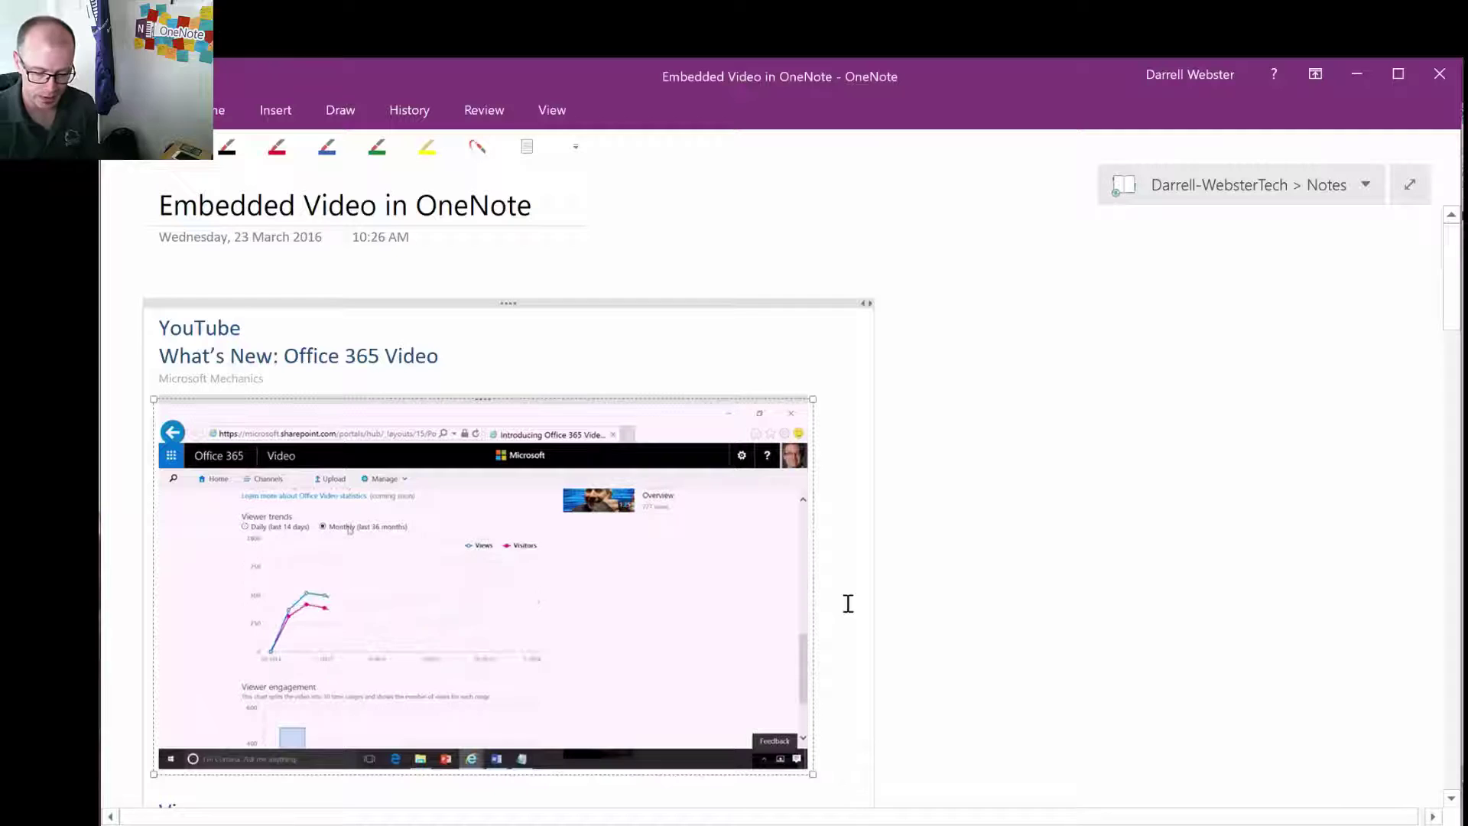
pyautogui.press('space')
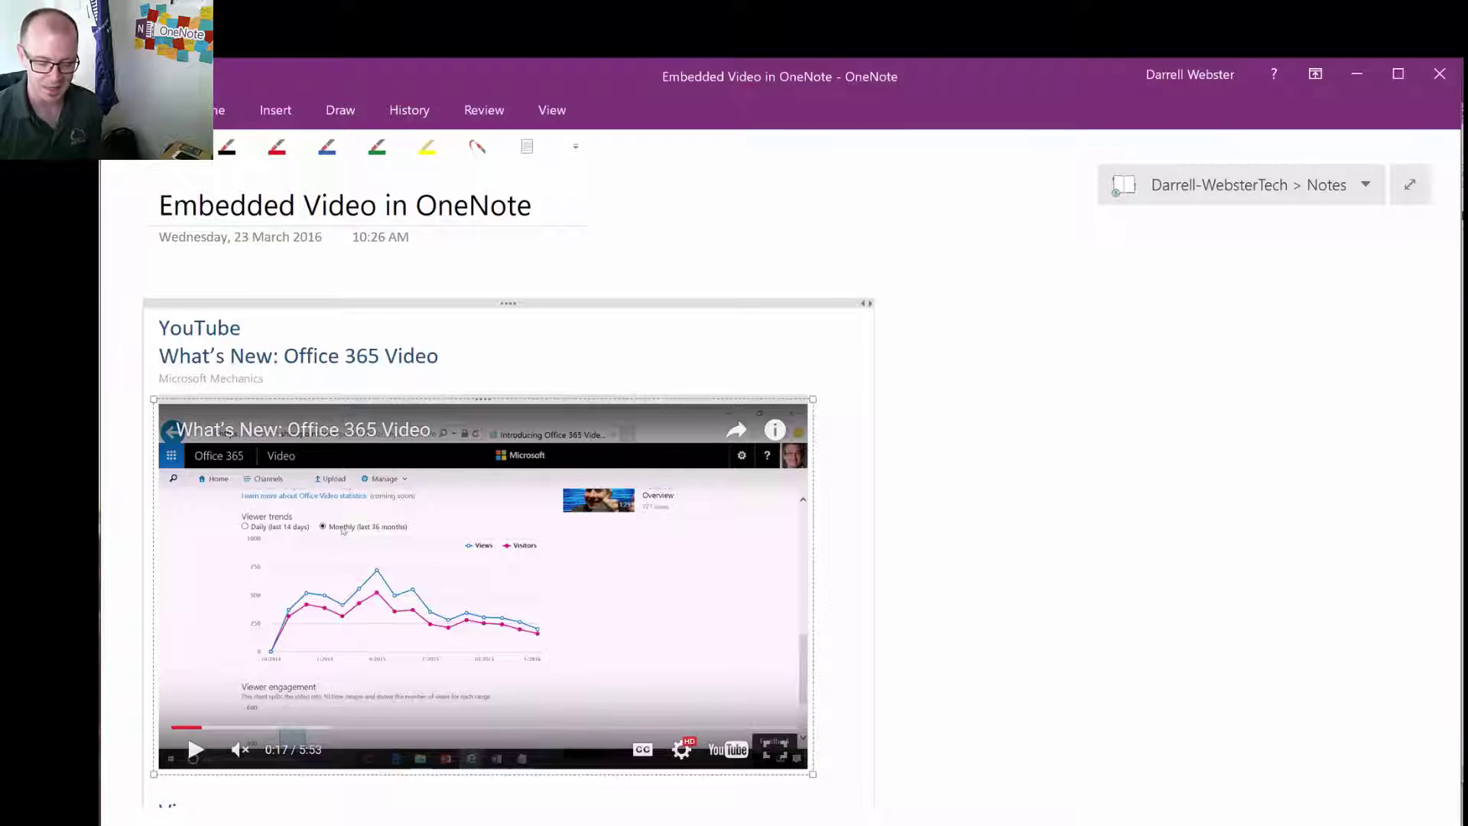
pyautogui.scroll(-1, 504, 489)
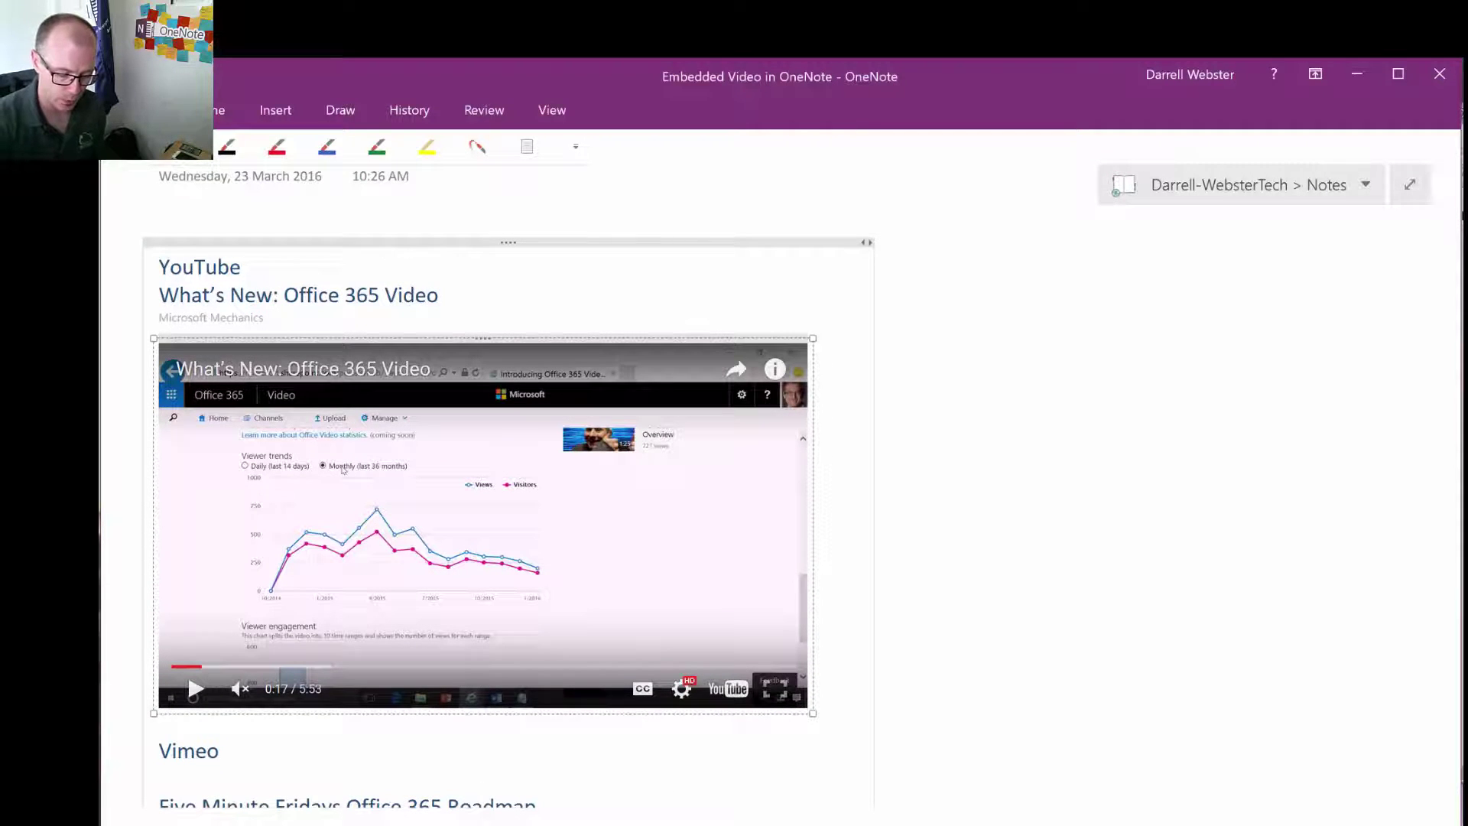
# Resume the YouTube video, then play the Vimeo embed and pause it at 00:03
pyautogui.click(195, 688)
pyautogui.scroll(-3, 489, 490)
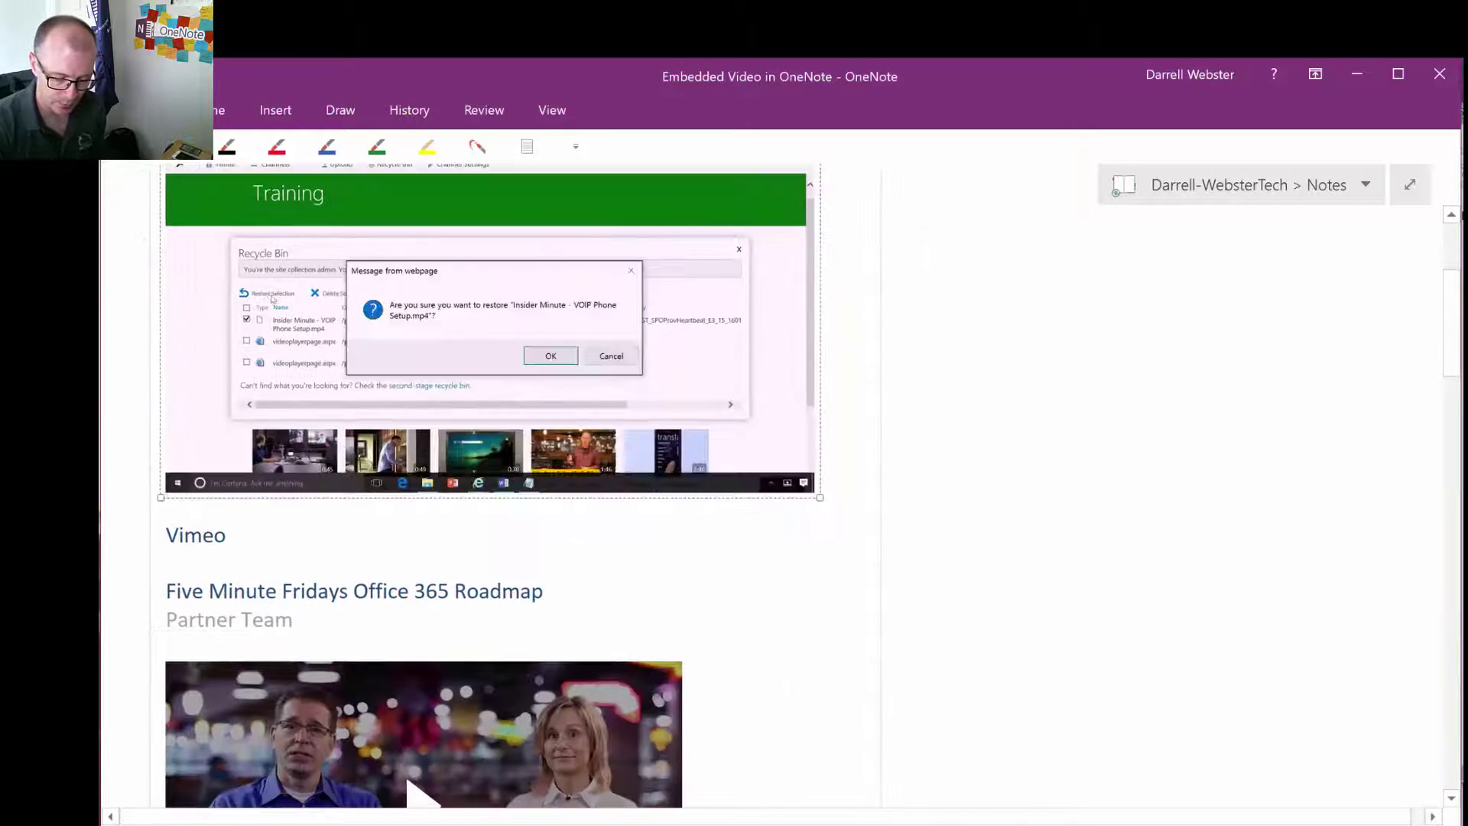
pyautogui.scroll(-4, 489, 490)
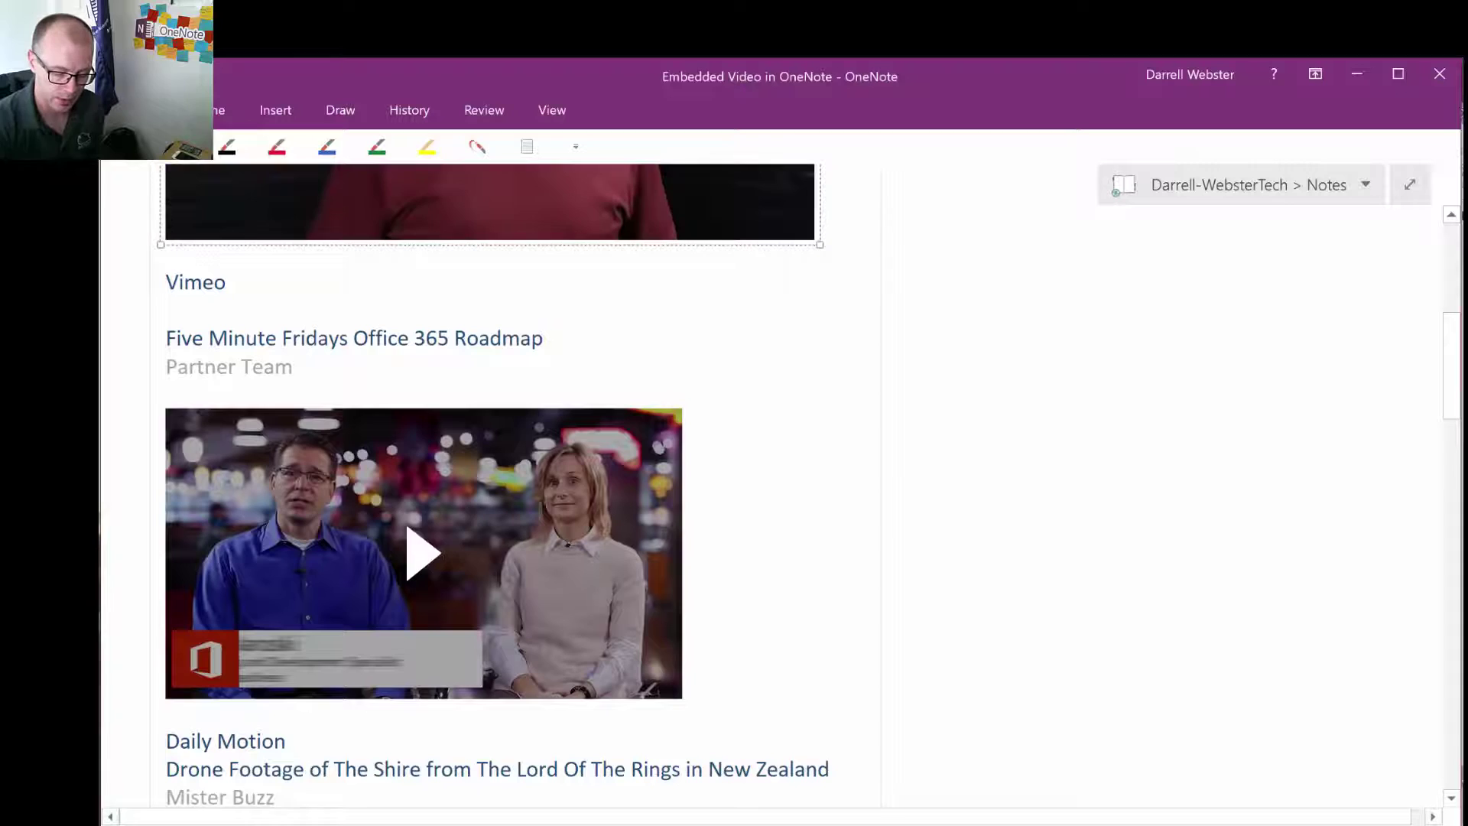
pyautogui.click(423, 552)
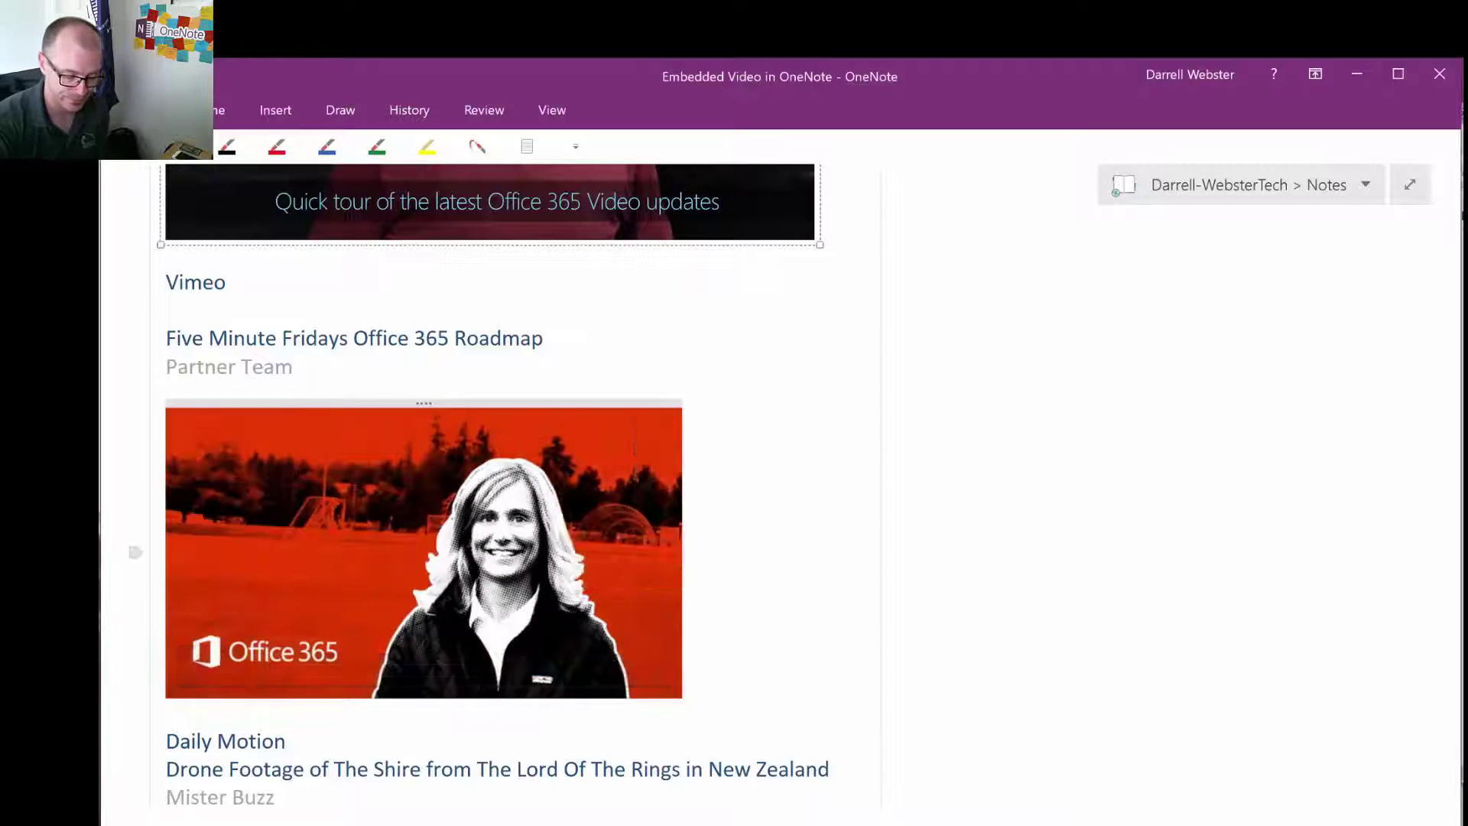
pyautogui.click(211, 665)
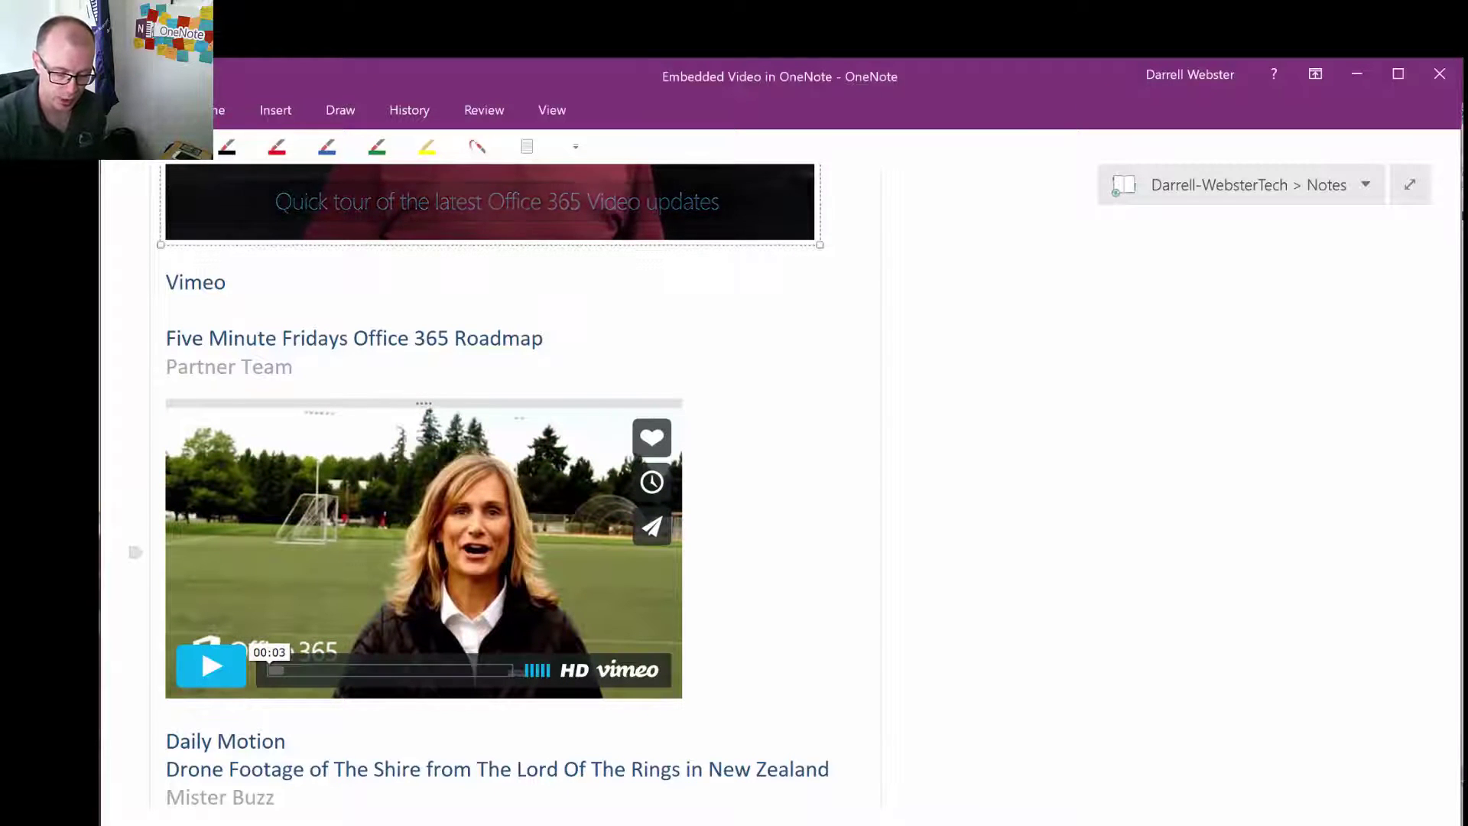
pyautogui.scroll(-5, 429, 489)
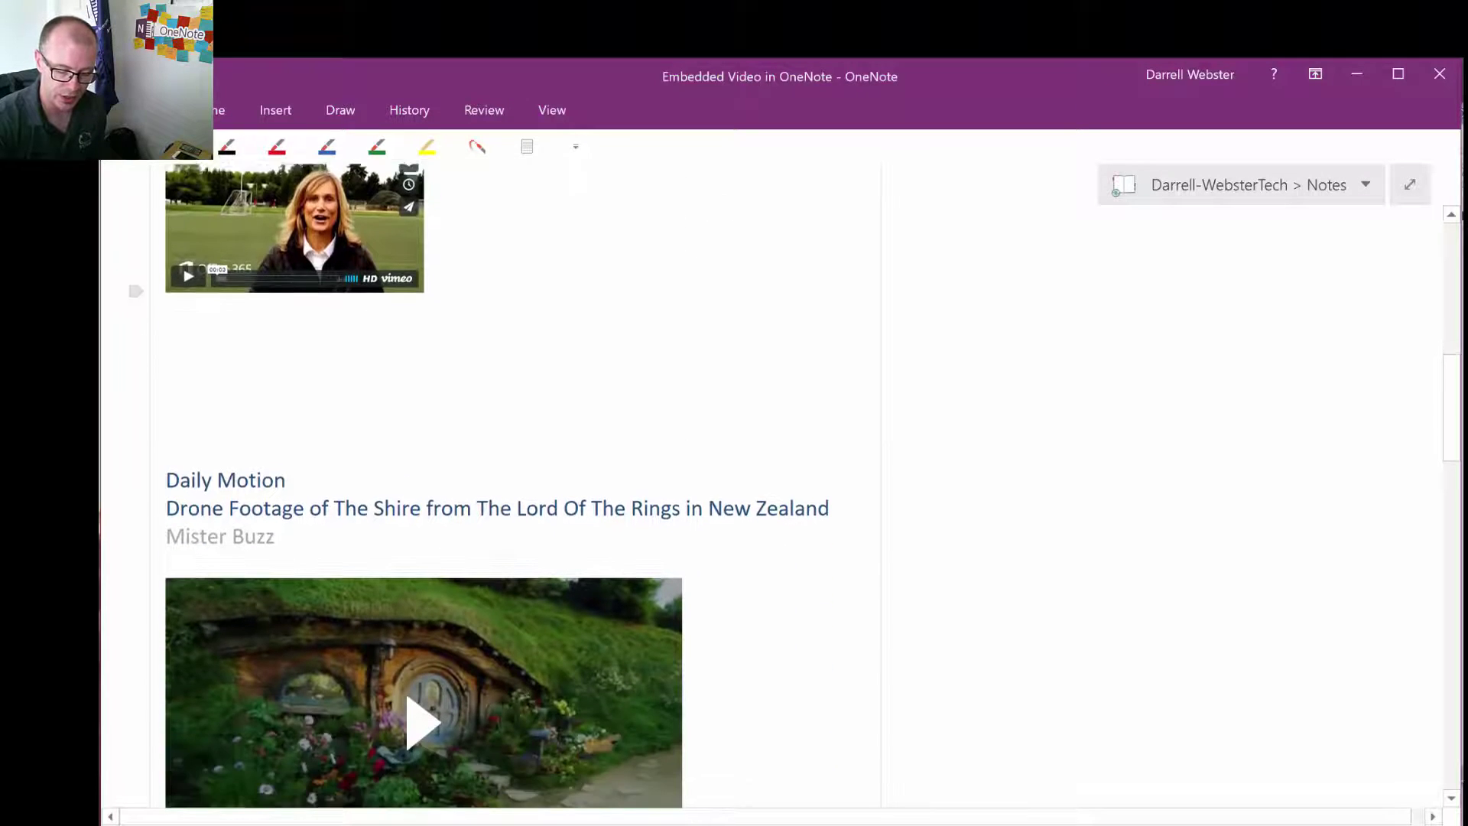
pyautogui.scroll(-4, 428, 490)
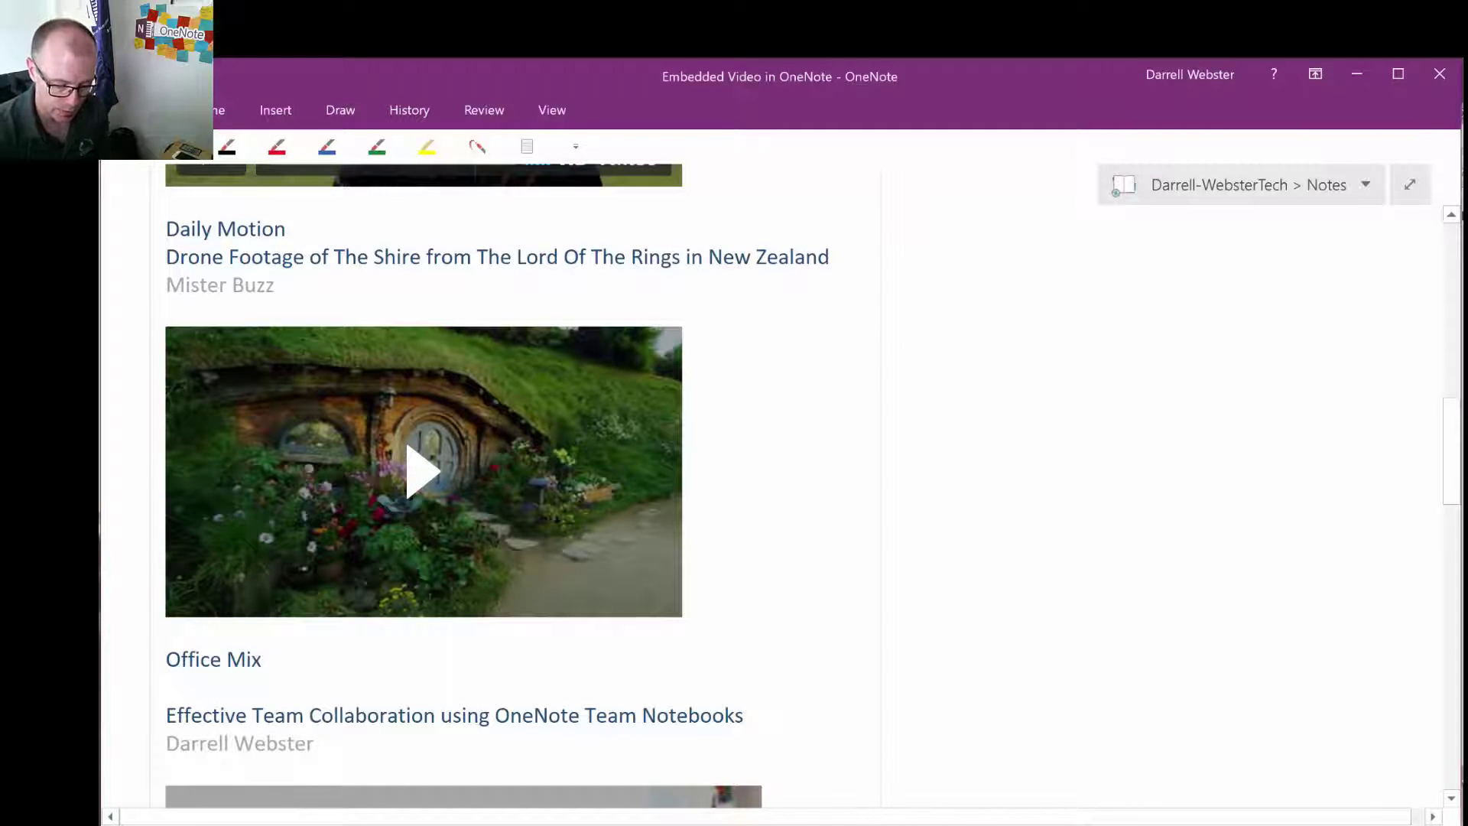
# Play the Daily Motion drone video of The Shire inside the page, reaching 00:09 of 02:57
pyautogui.click(423, 472)
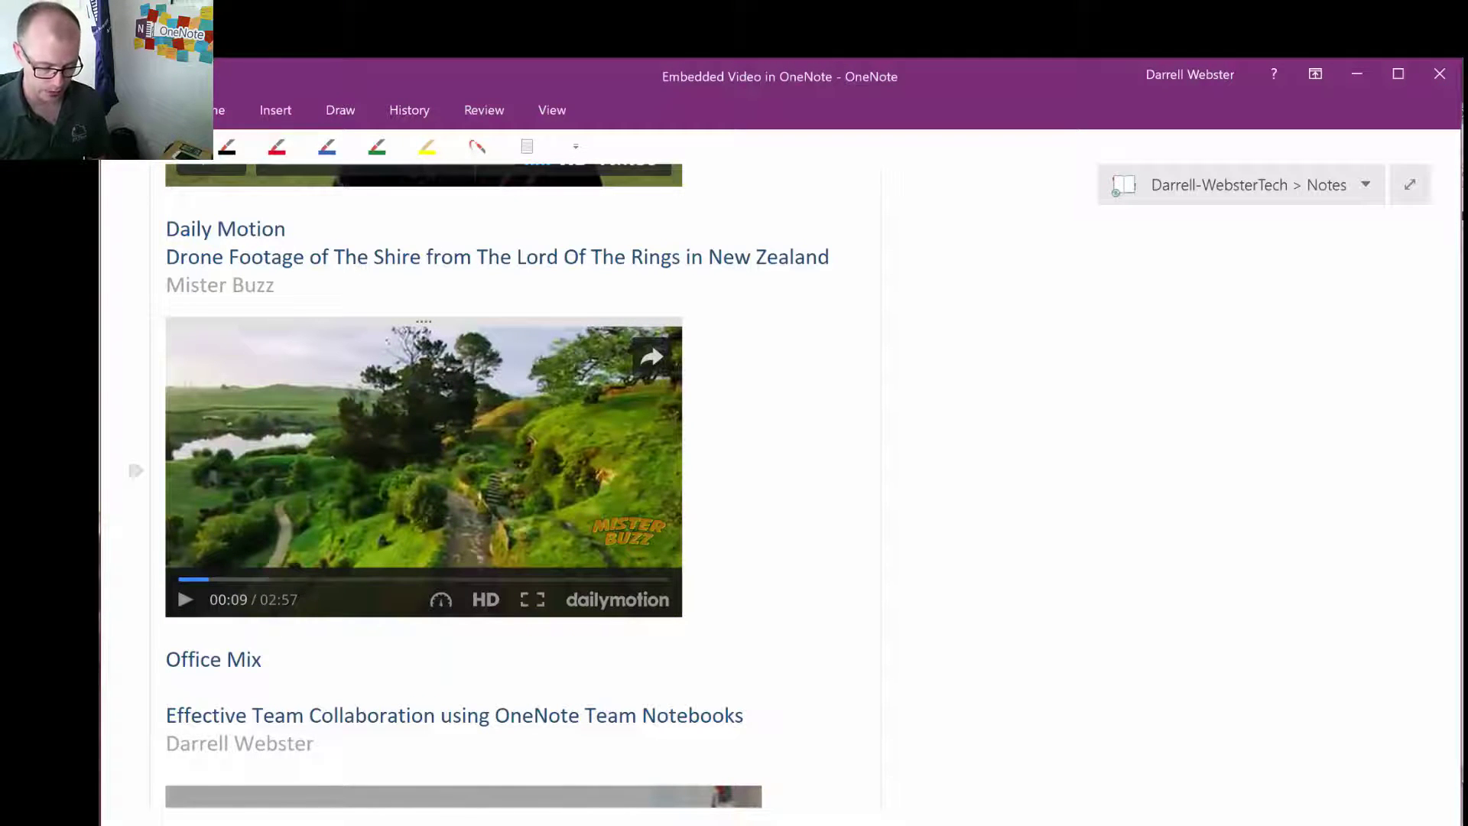
pyautogui.scroll(-3, 780, 489)
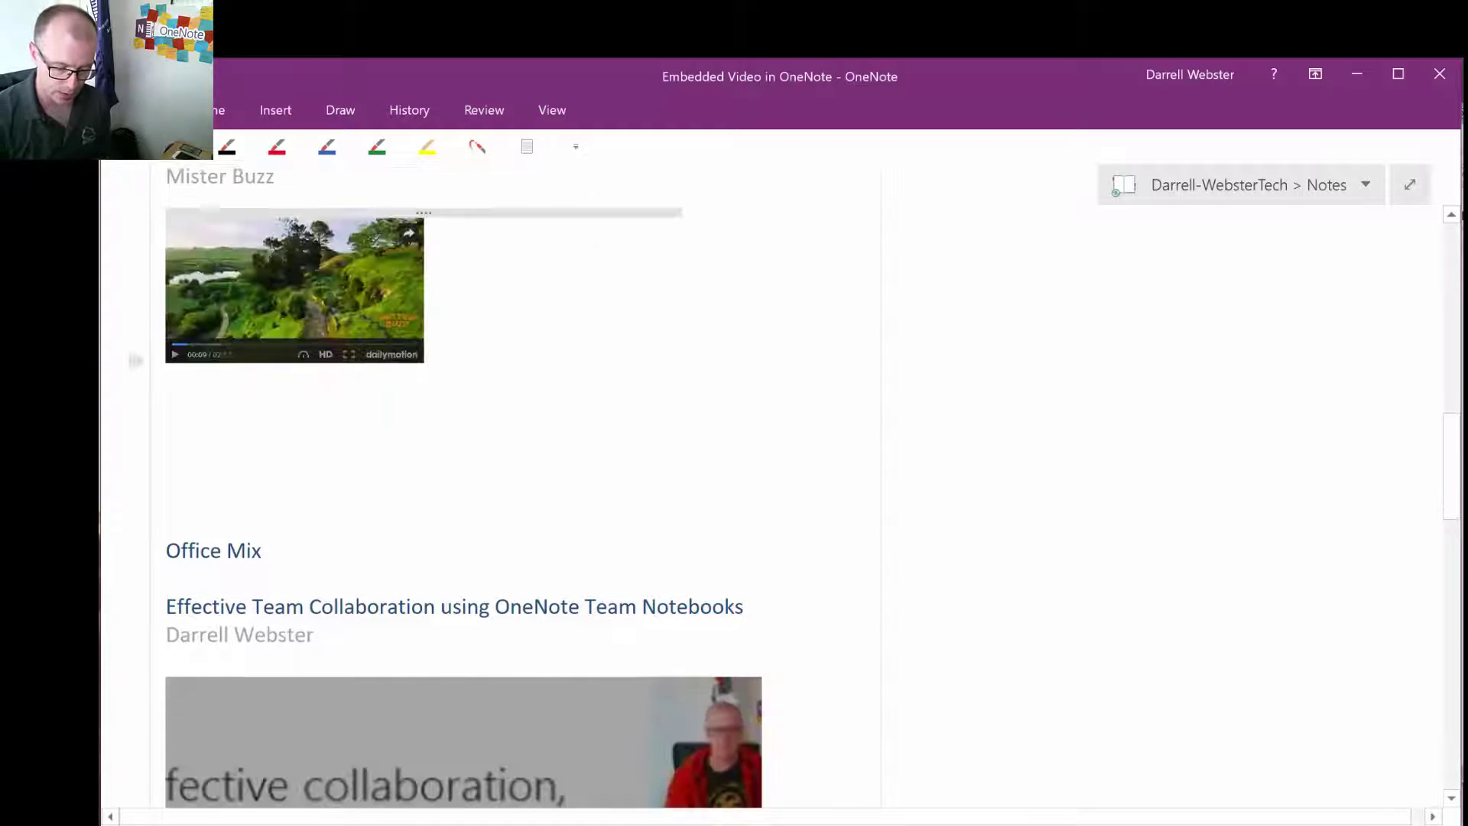
pyautogui.scroll(-3, 780, 490)
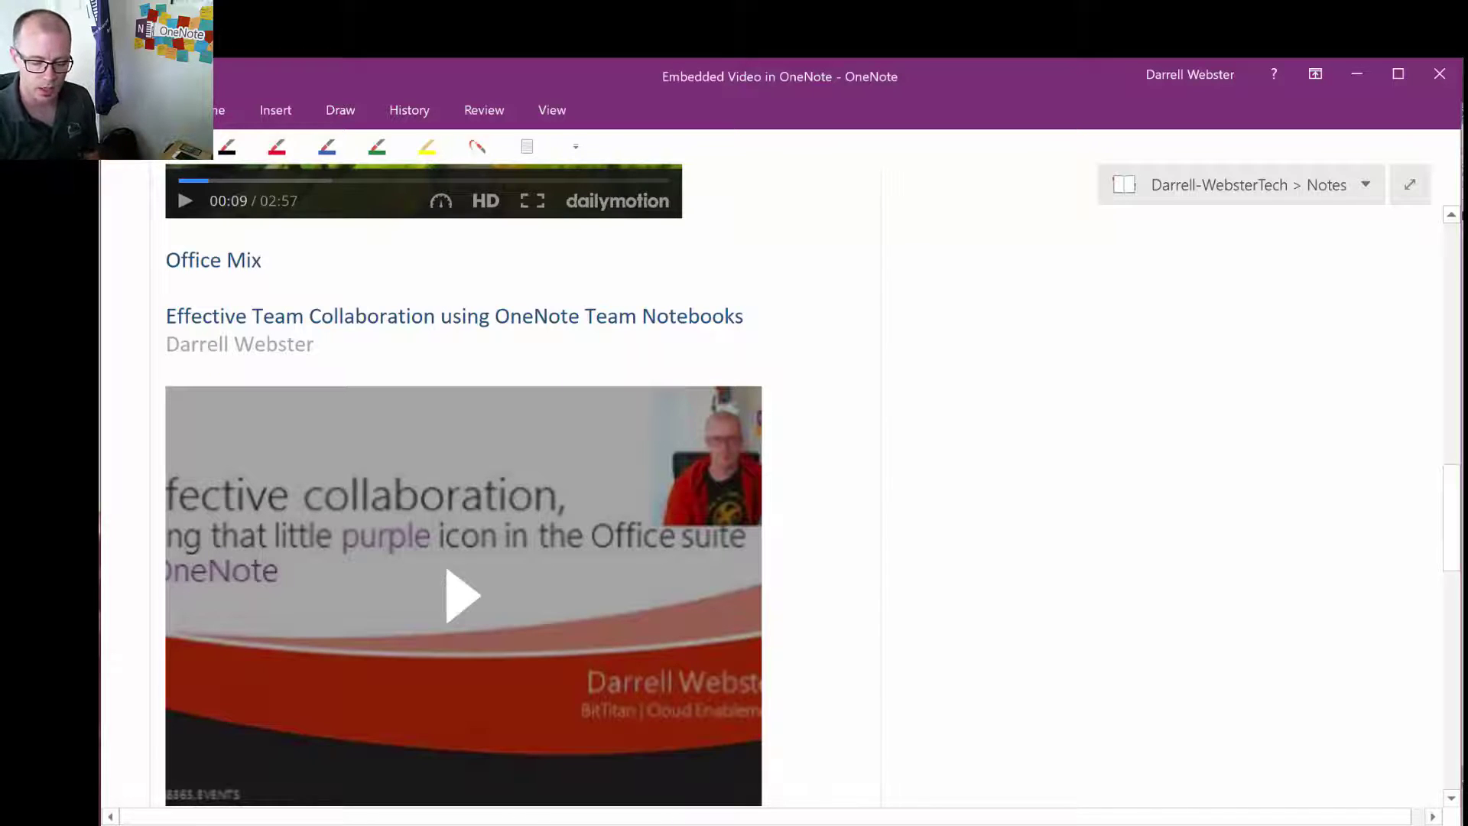
# Skip the Office Mix presentation to the next slide and show its slide list, paused at 00:23
pyautogui.scroll(-1, 459, 489)
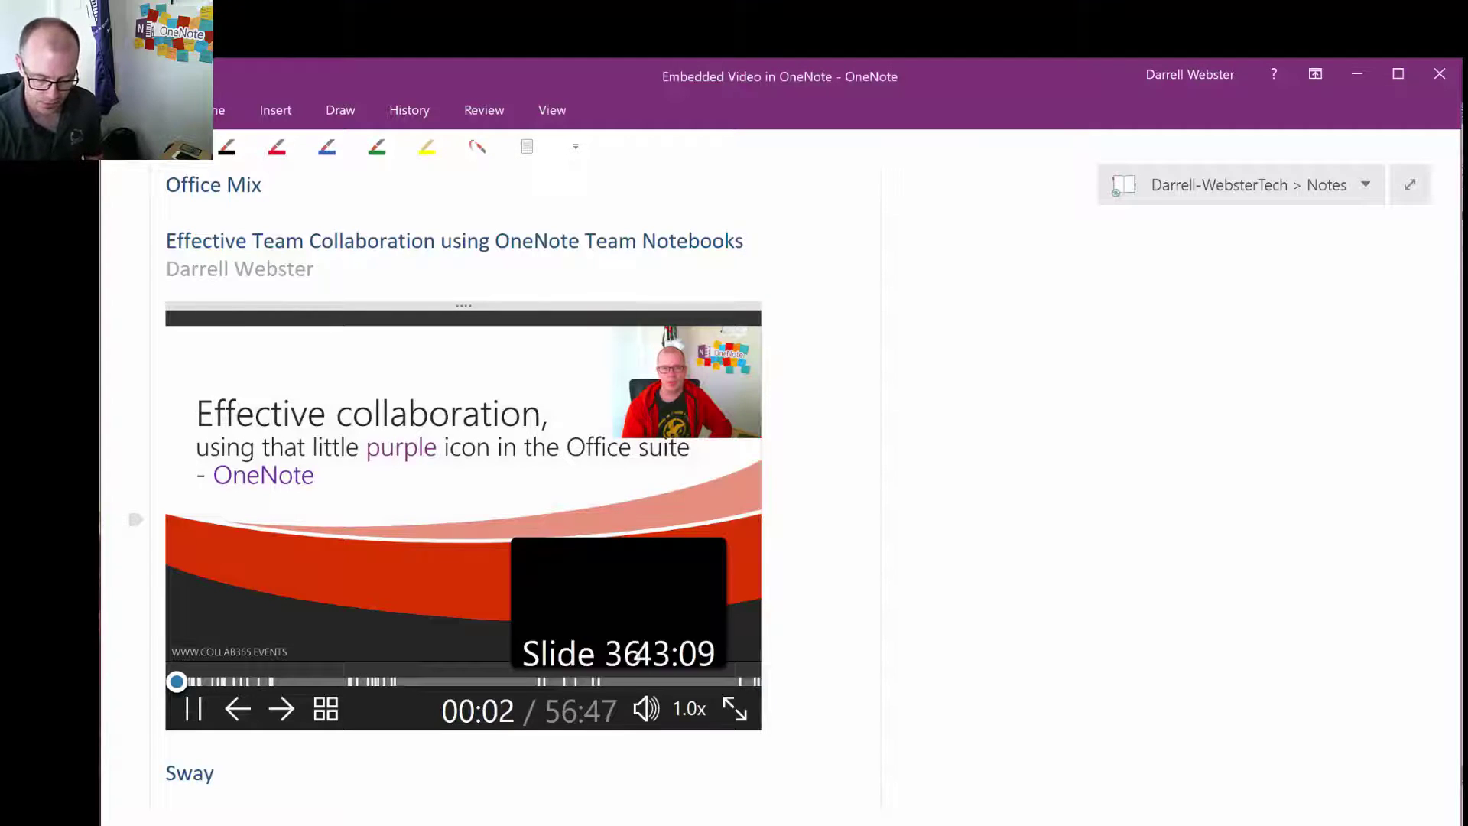
pyautogui.moveTo(646, 707)
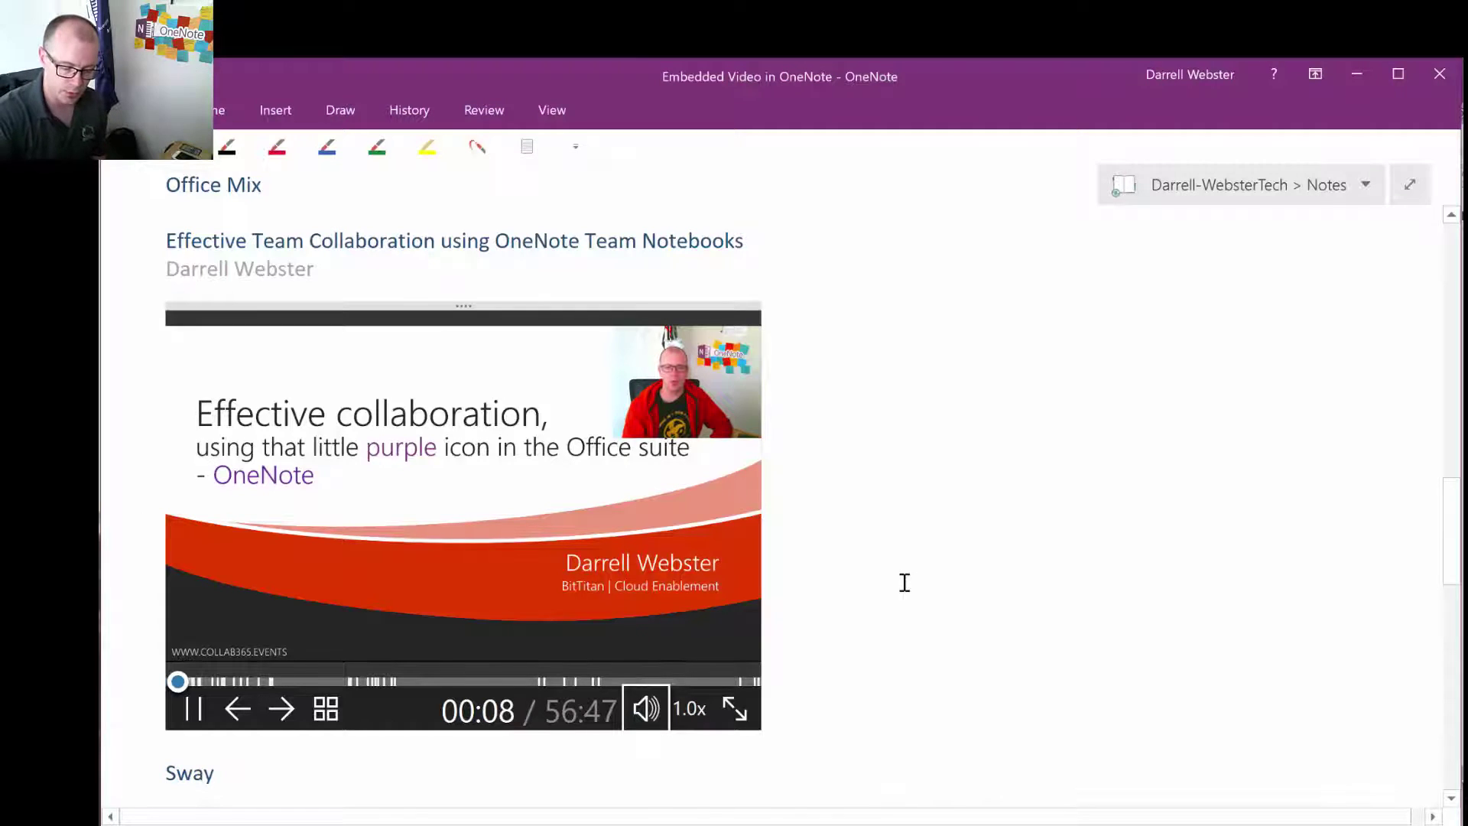
pyautogui.click(281, 708)
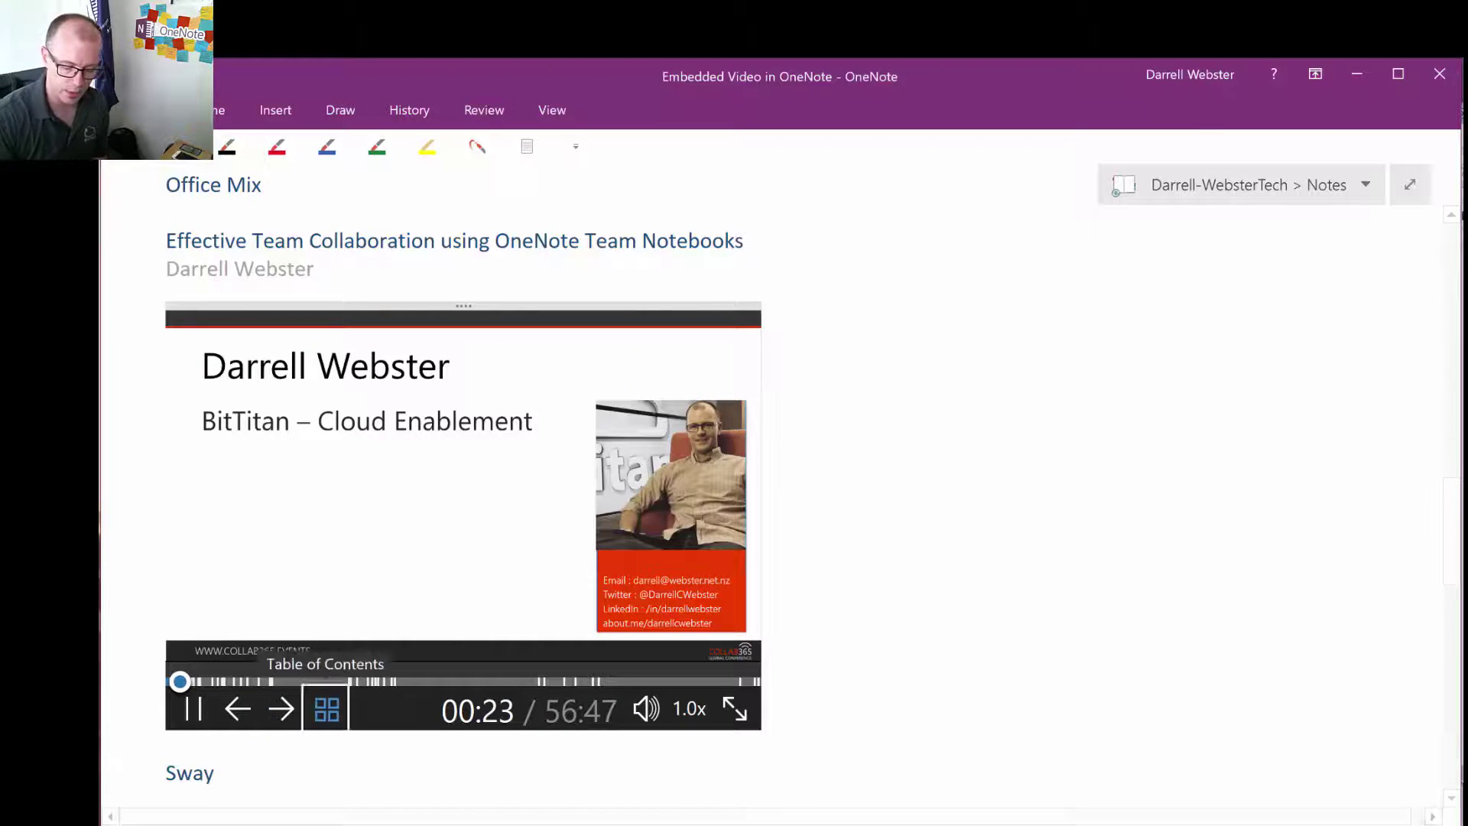
pyautogui.click(325, 709)
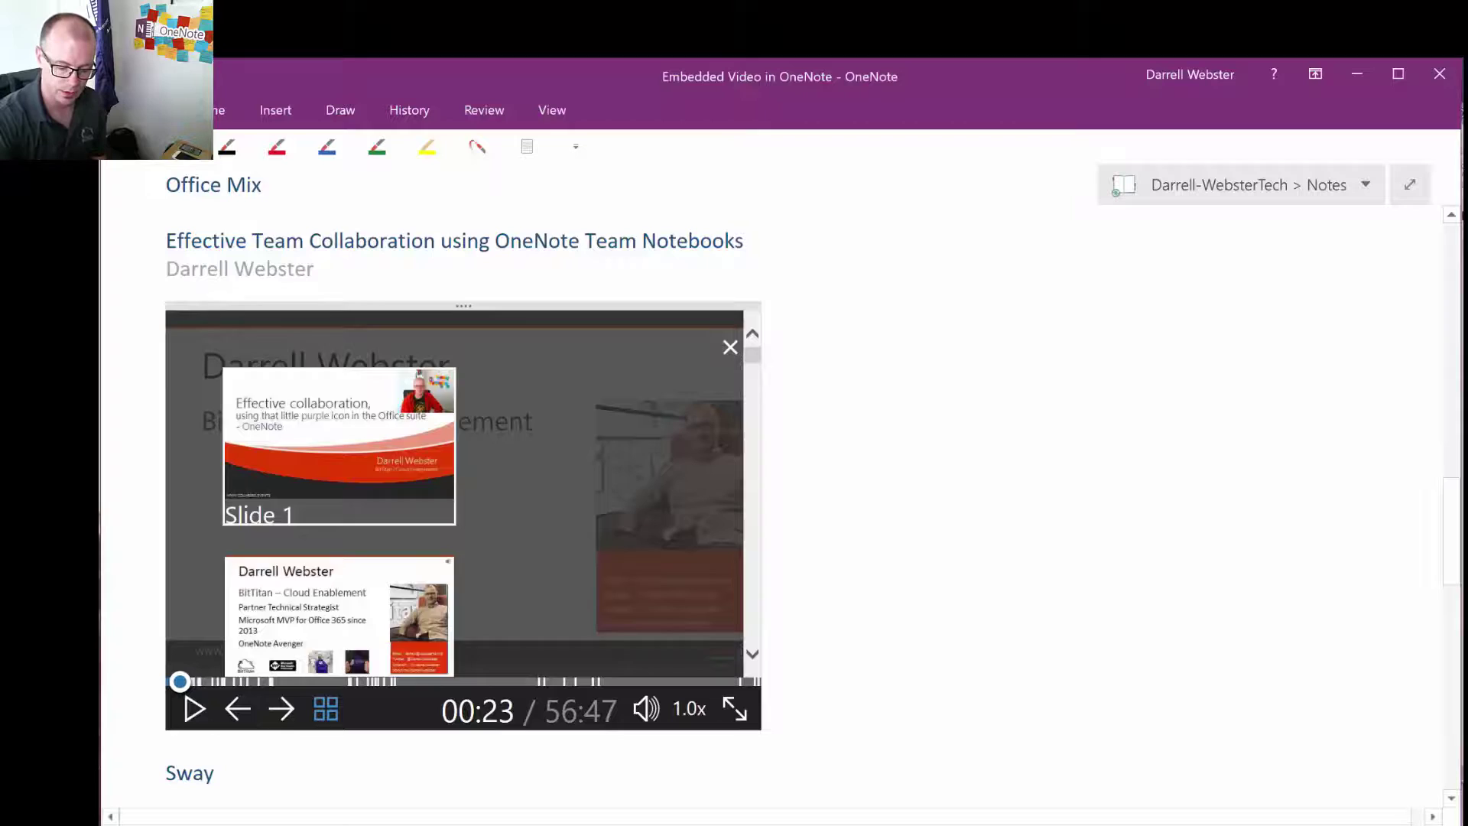
pyautogui.scroll(-5, 339, 497)
pyautogui.scroll(-10, 338, 497)
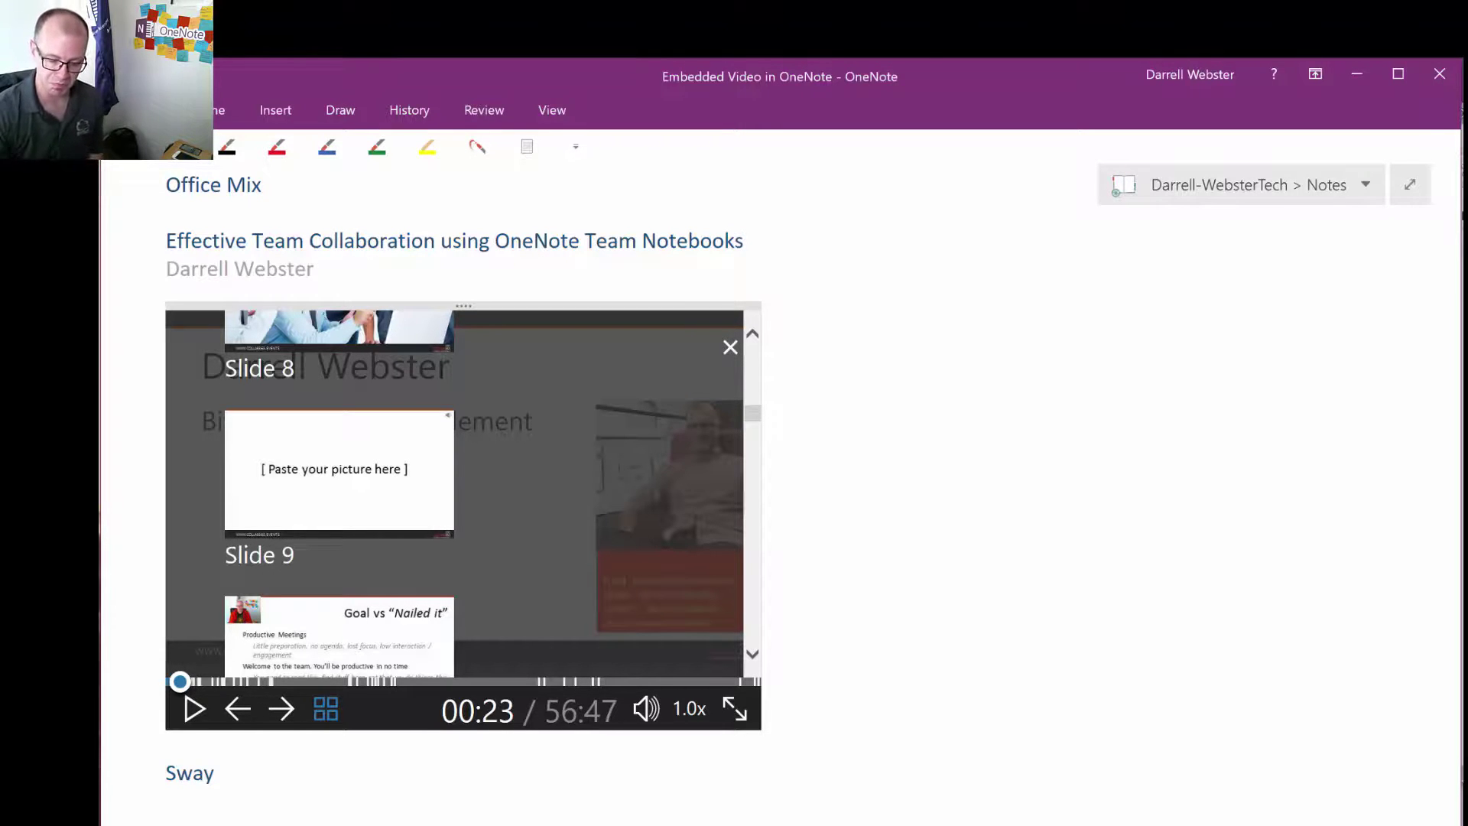
# Load the embedded 'What's New?' Sway under the Sway heading
pyautogui.scroll(-5, 733, 490)
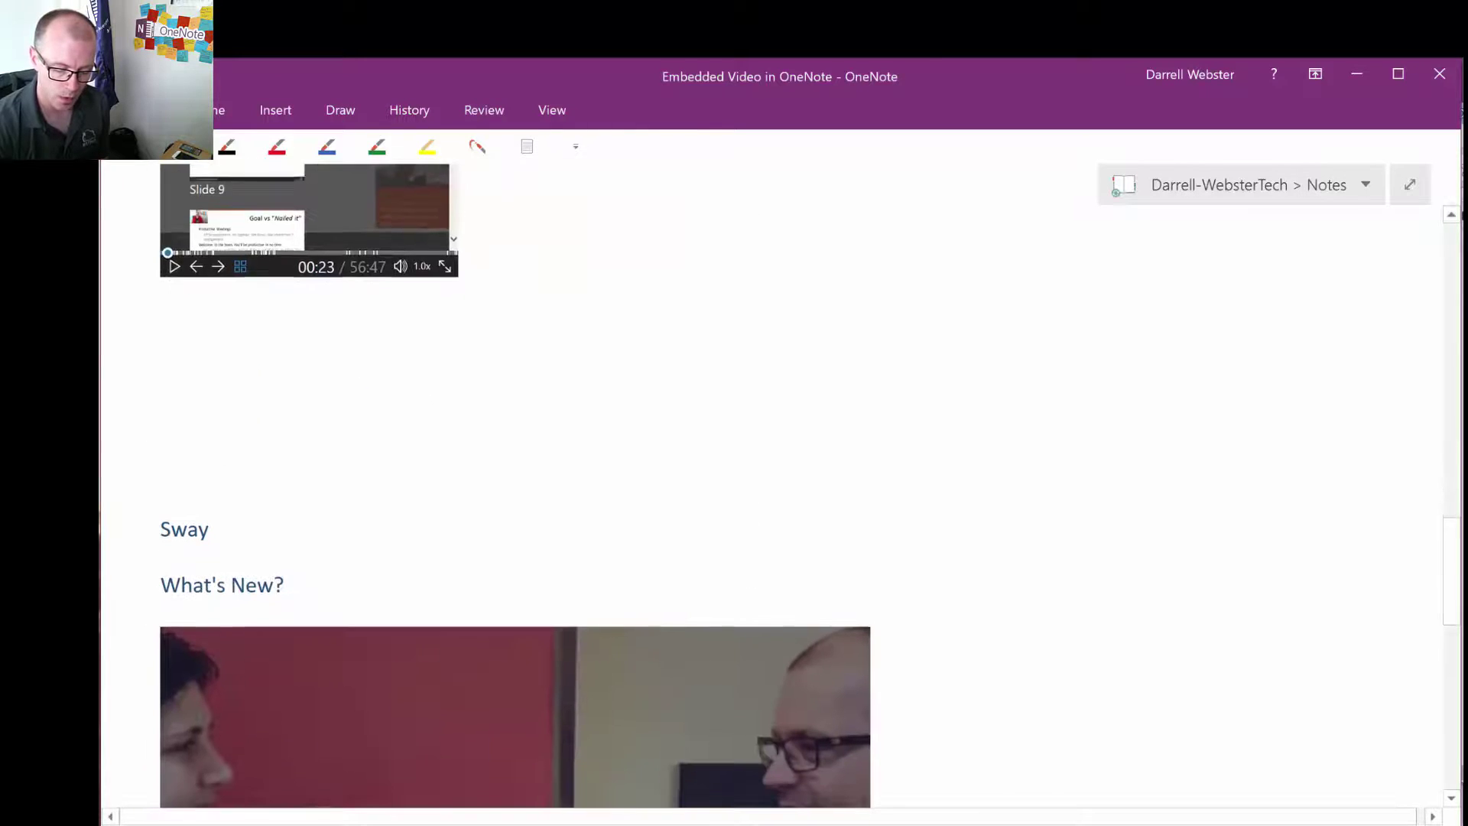
pyautogui.scroll(-2, 734, 489)
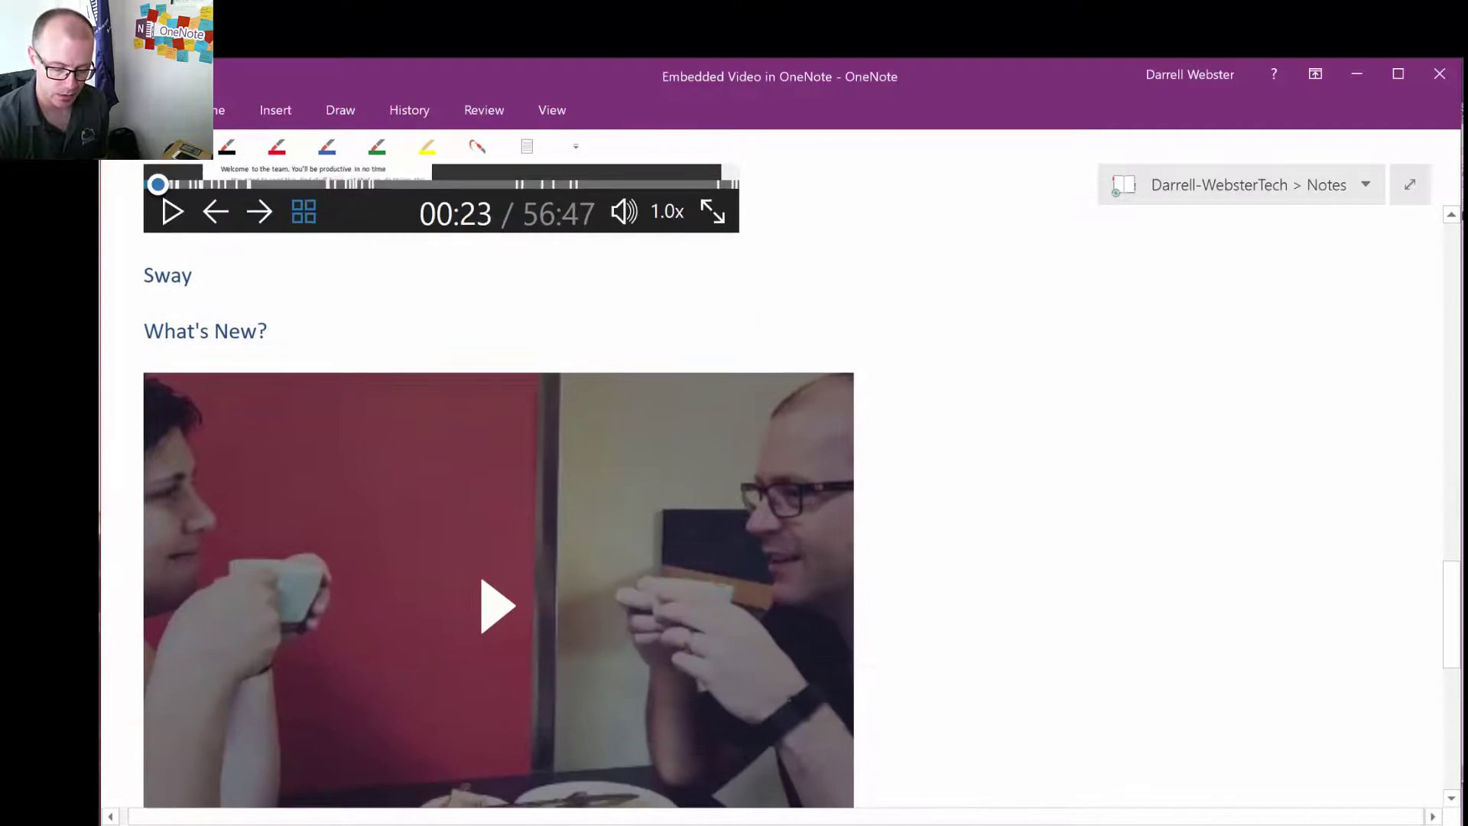
pyautogui.scroll(-1, 733, 489)
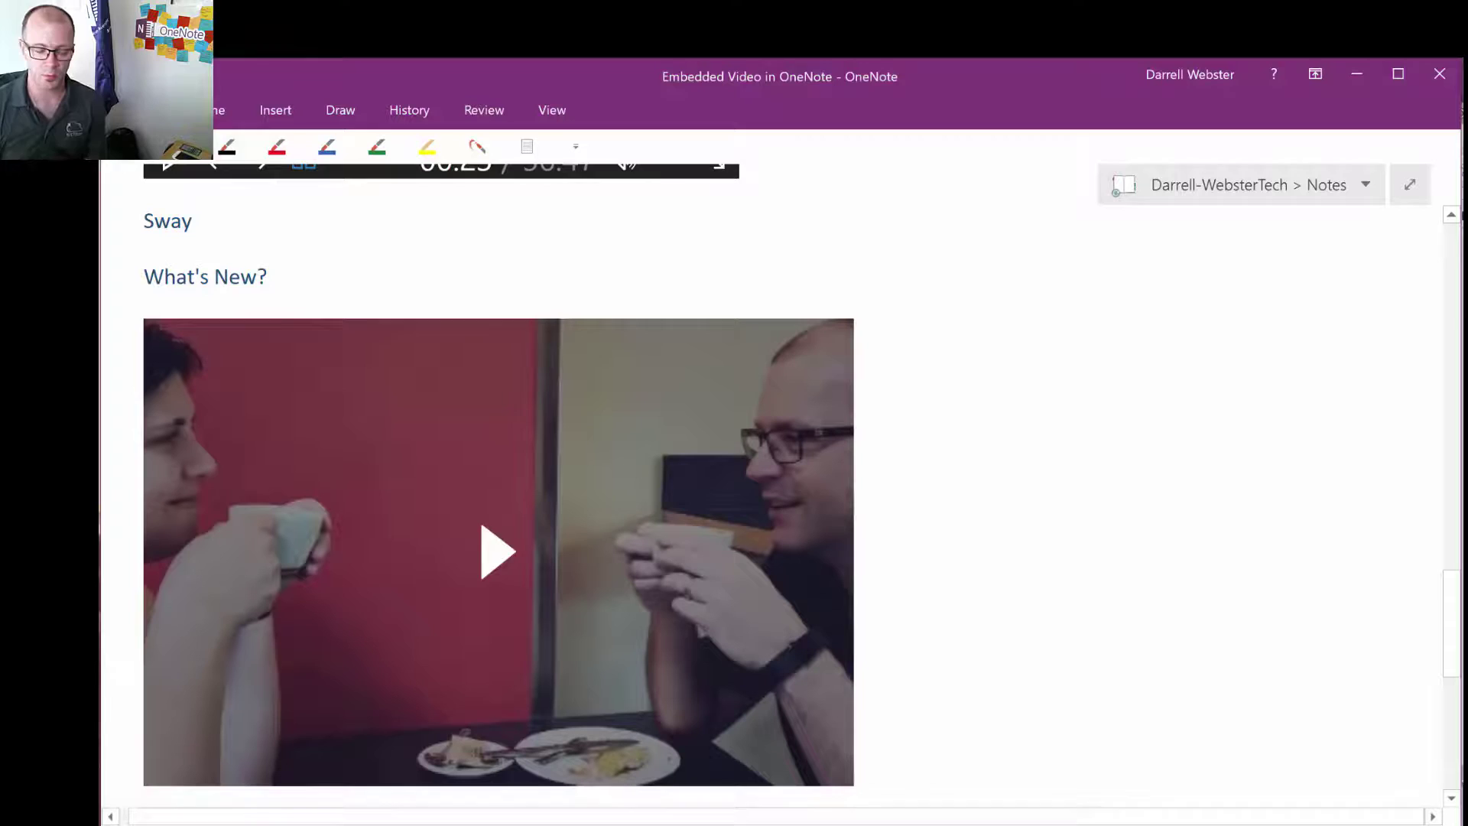
pyautogui.scroll(-1, 499, 514)
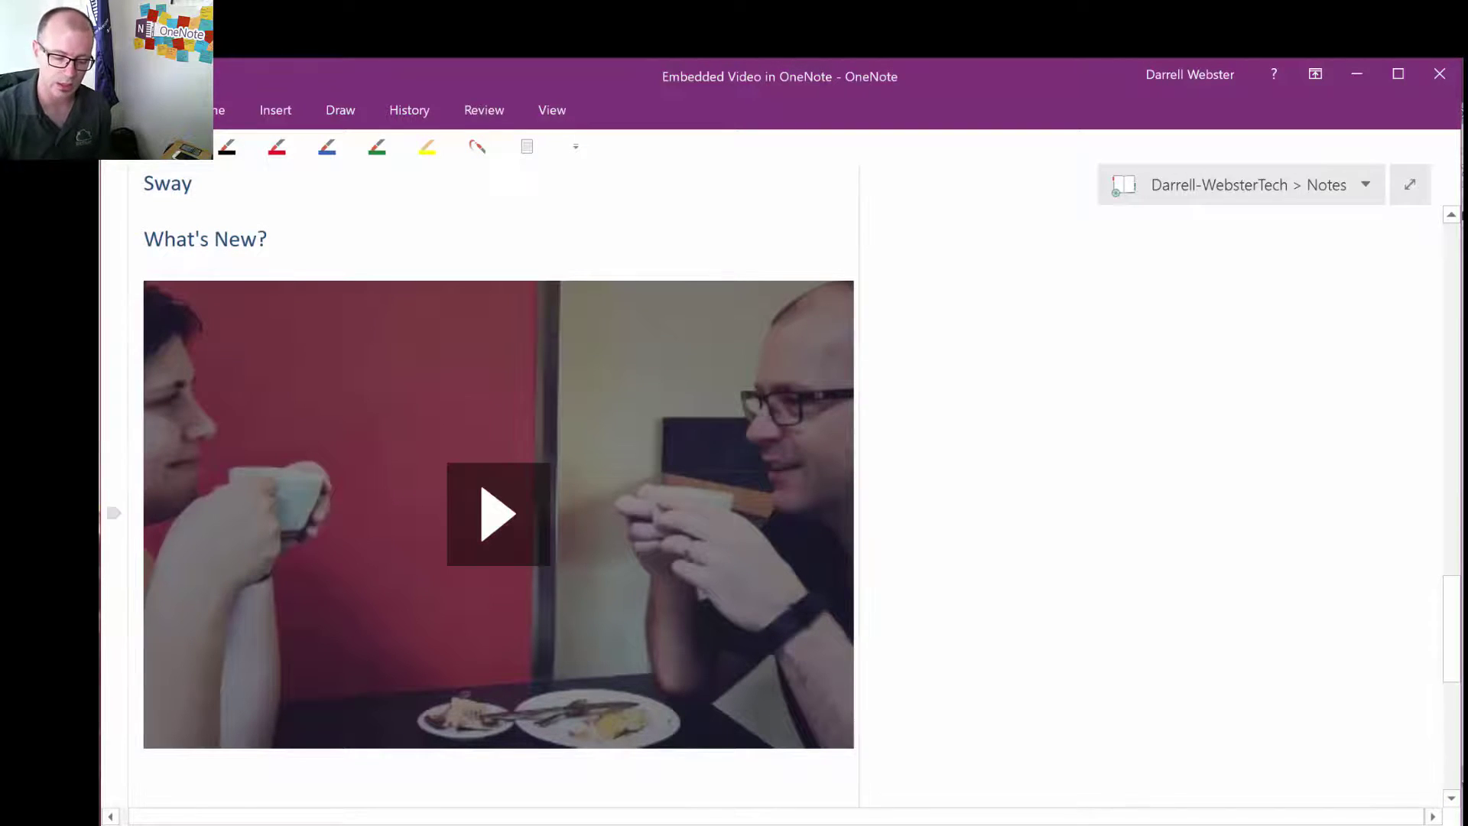
pyautogui.click(498, 514)
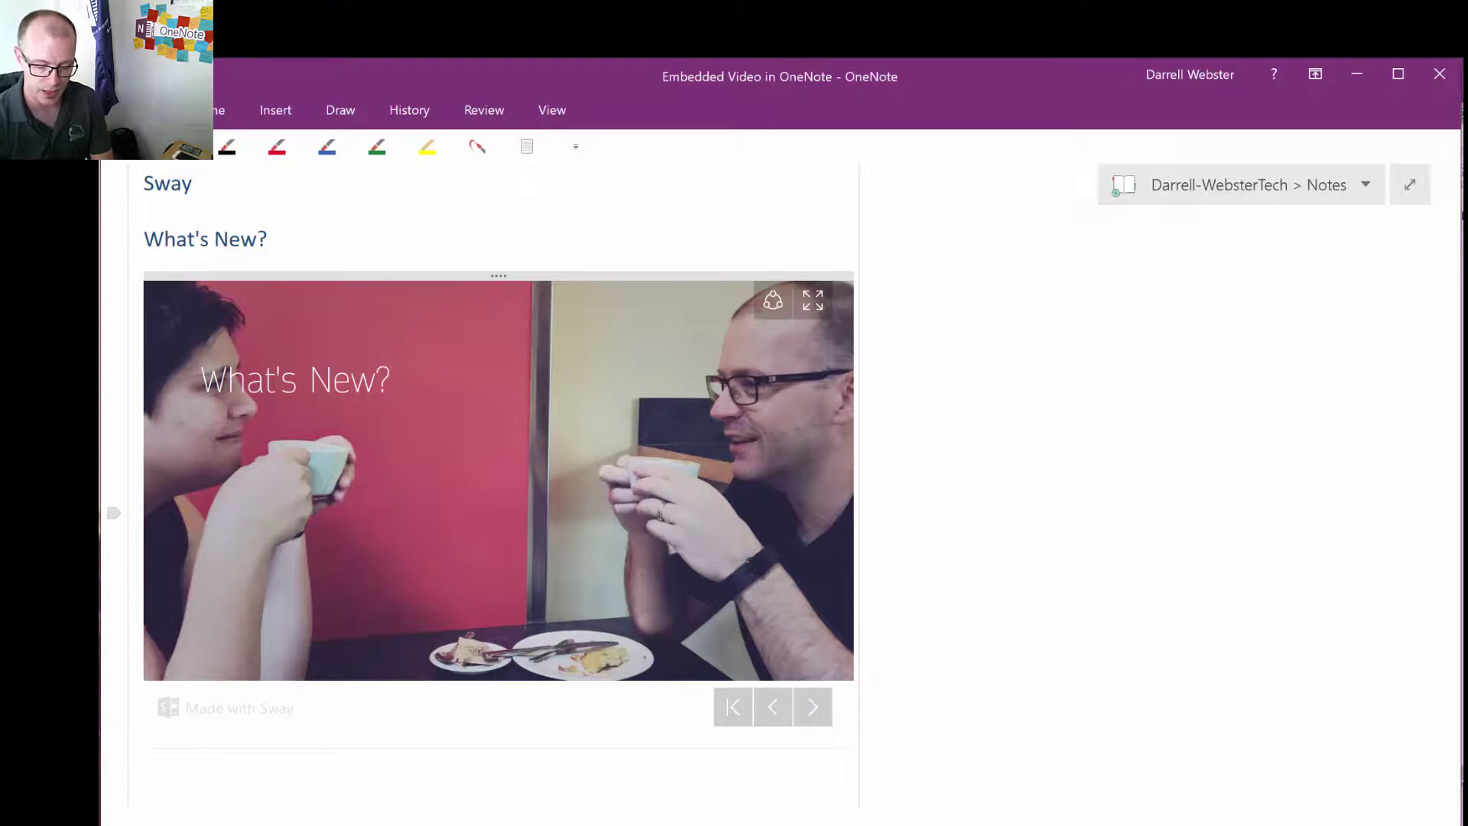
# Advance the Sway two slides to the photo collage, then enlarge and close the shuffleboard photo
pyautogui.press('Right')
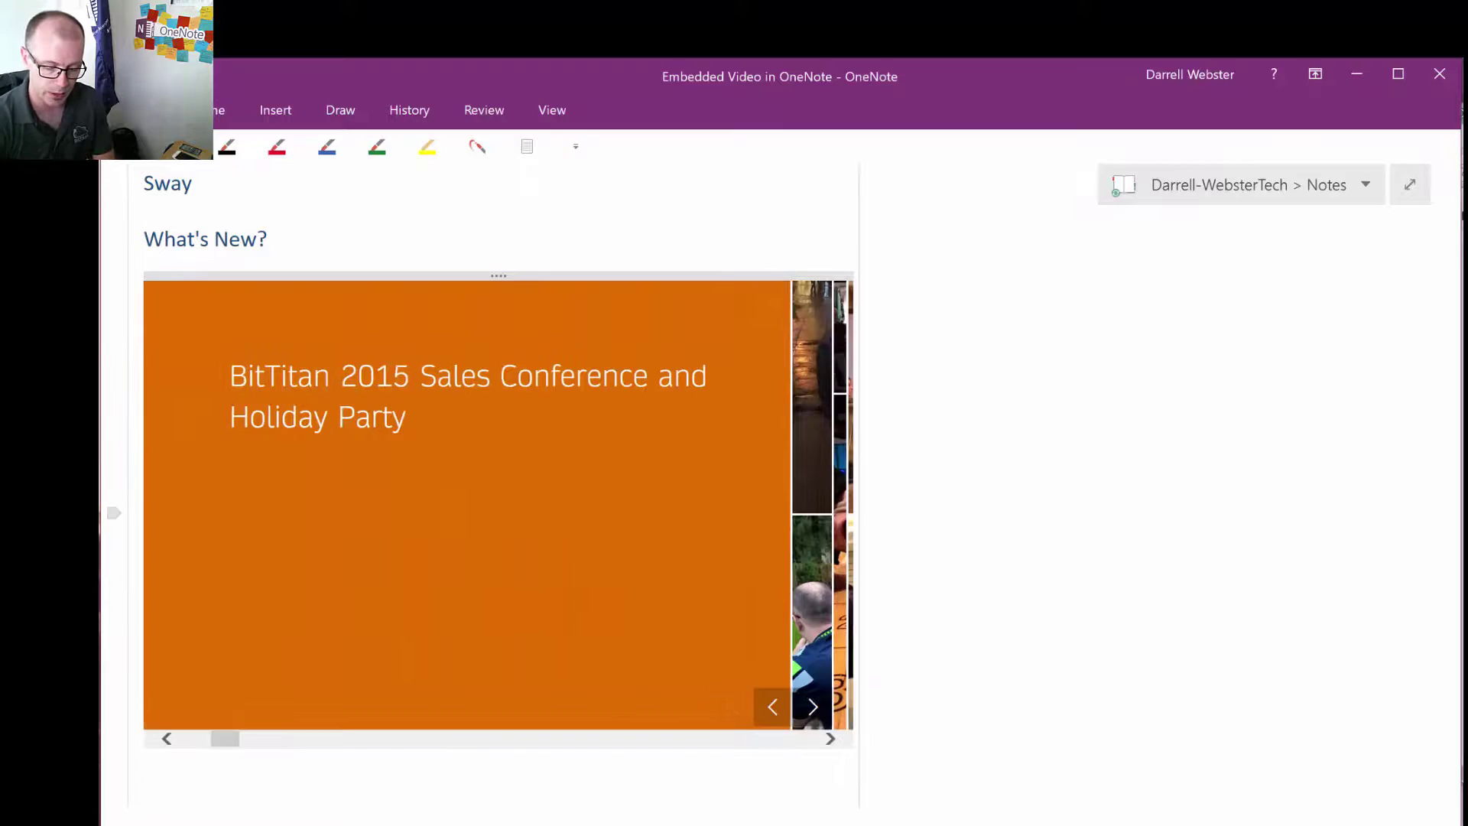
pyautogui.press('Right')
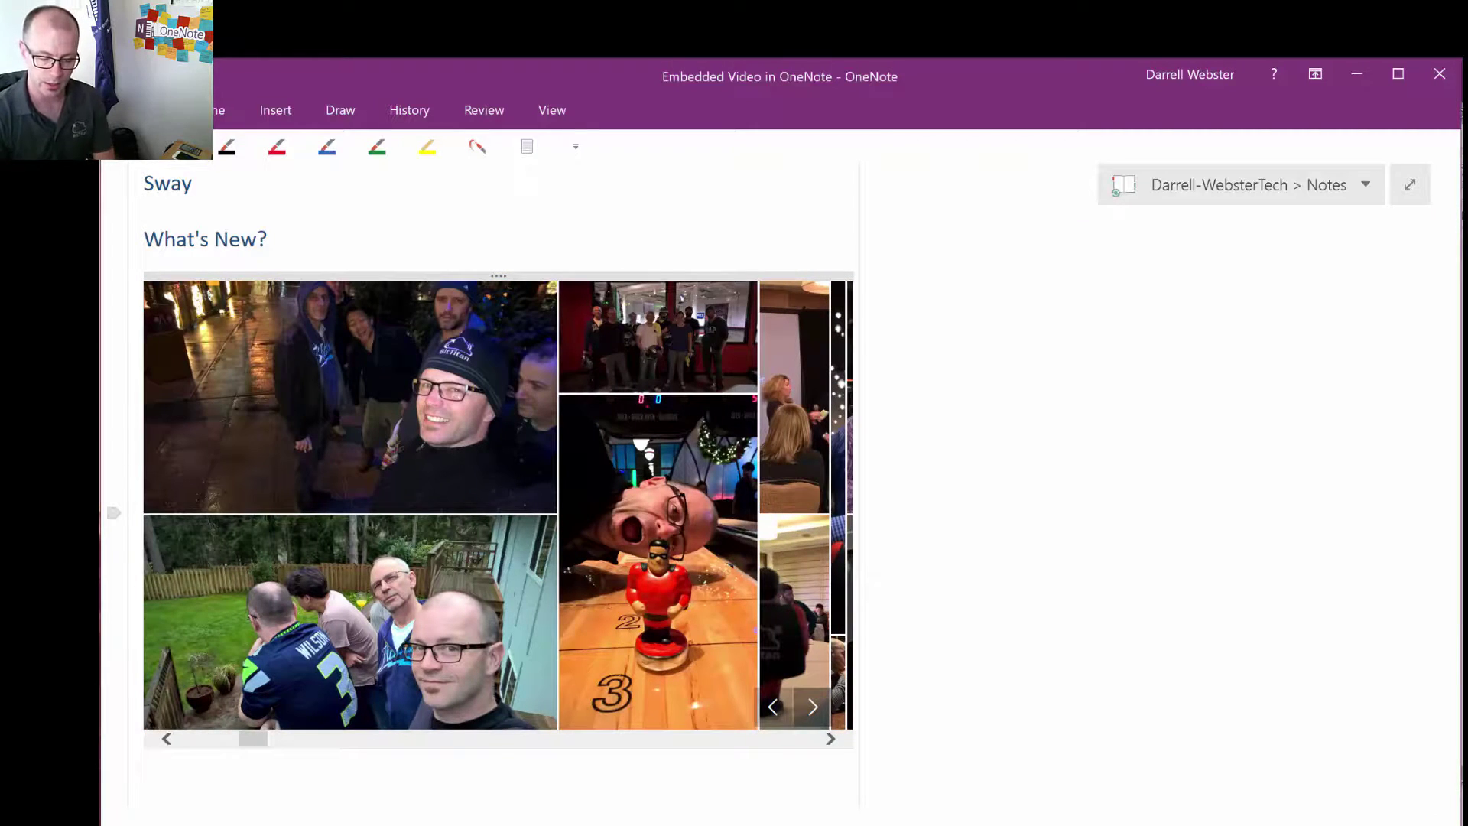
pyautogui.press('Return')
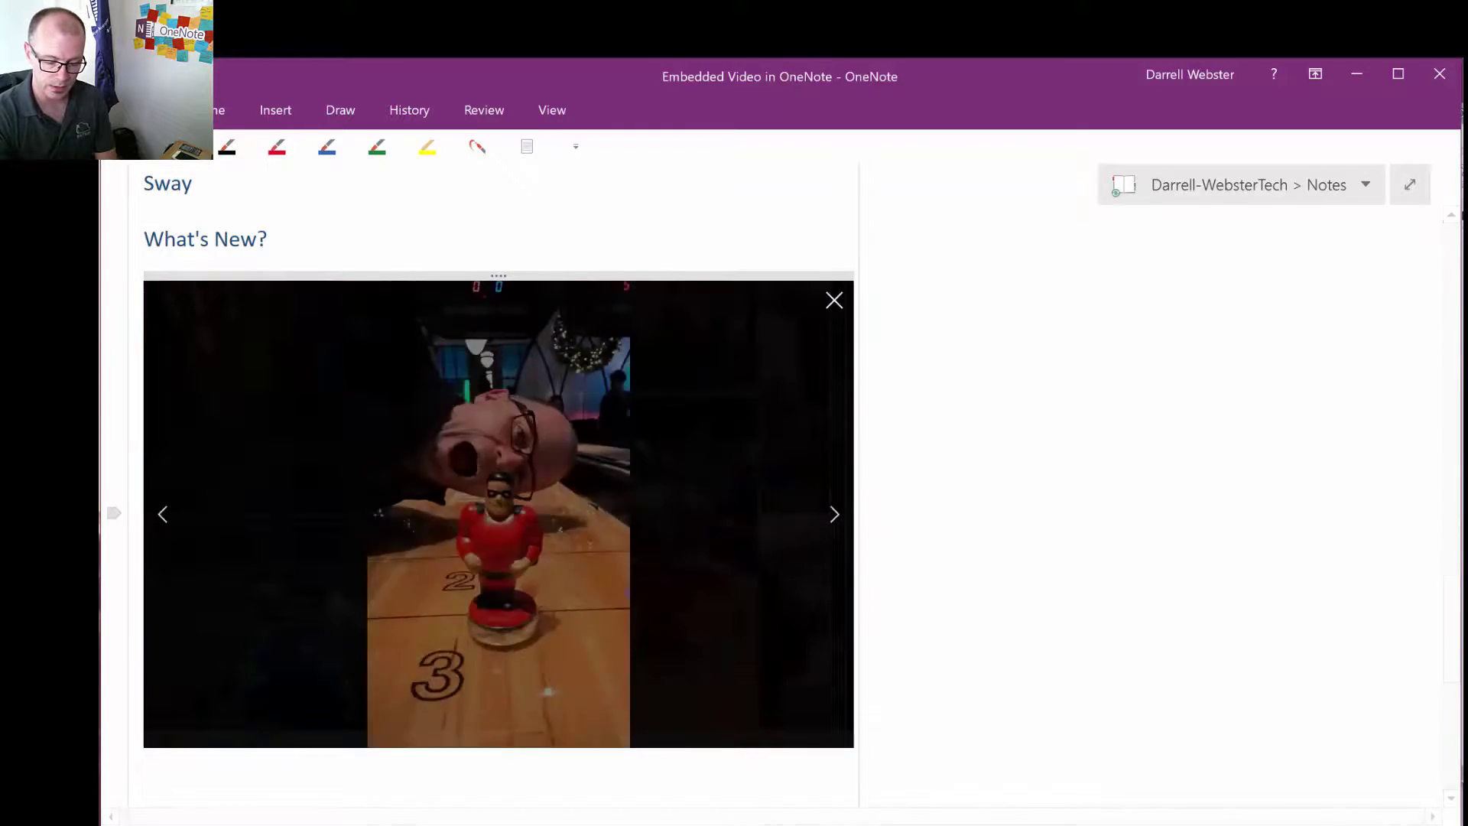
pyautogui.press('Escape')
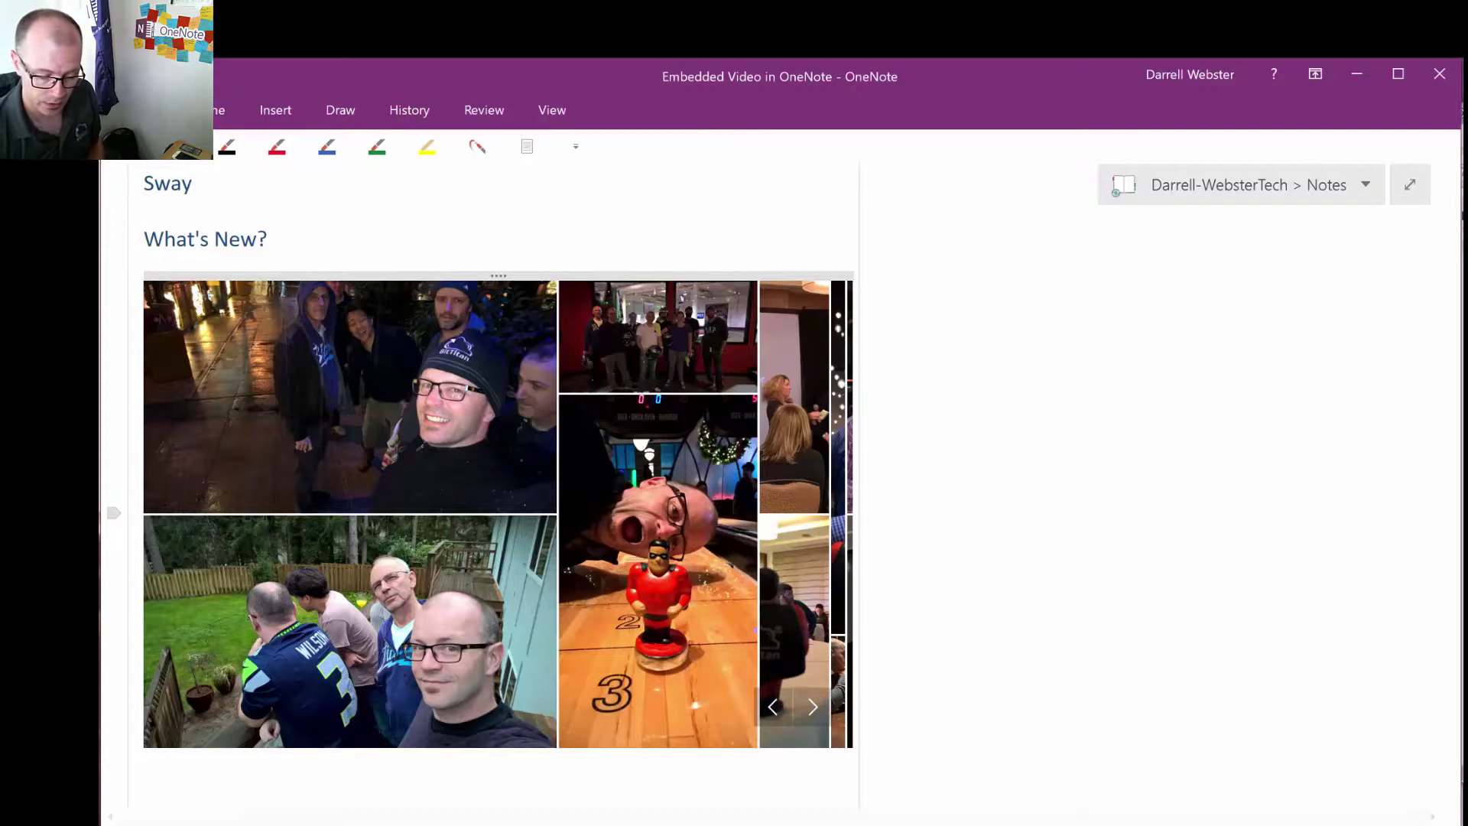
# Play the Vine surf video 'Dreamy. #QuikPro #GoldCoast' under the Vine heading
pyautogui.scroll(-5, 391, 801)
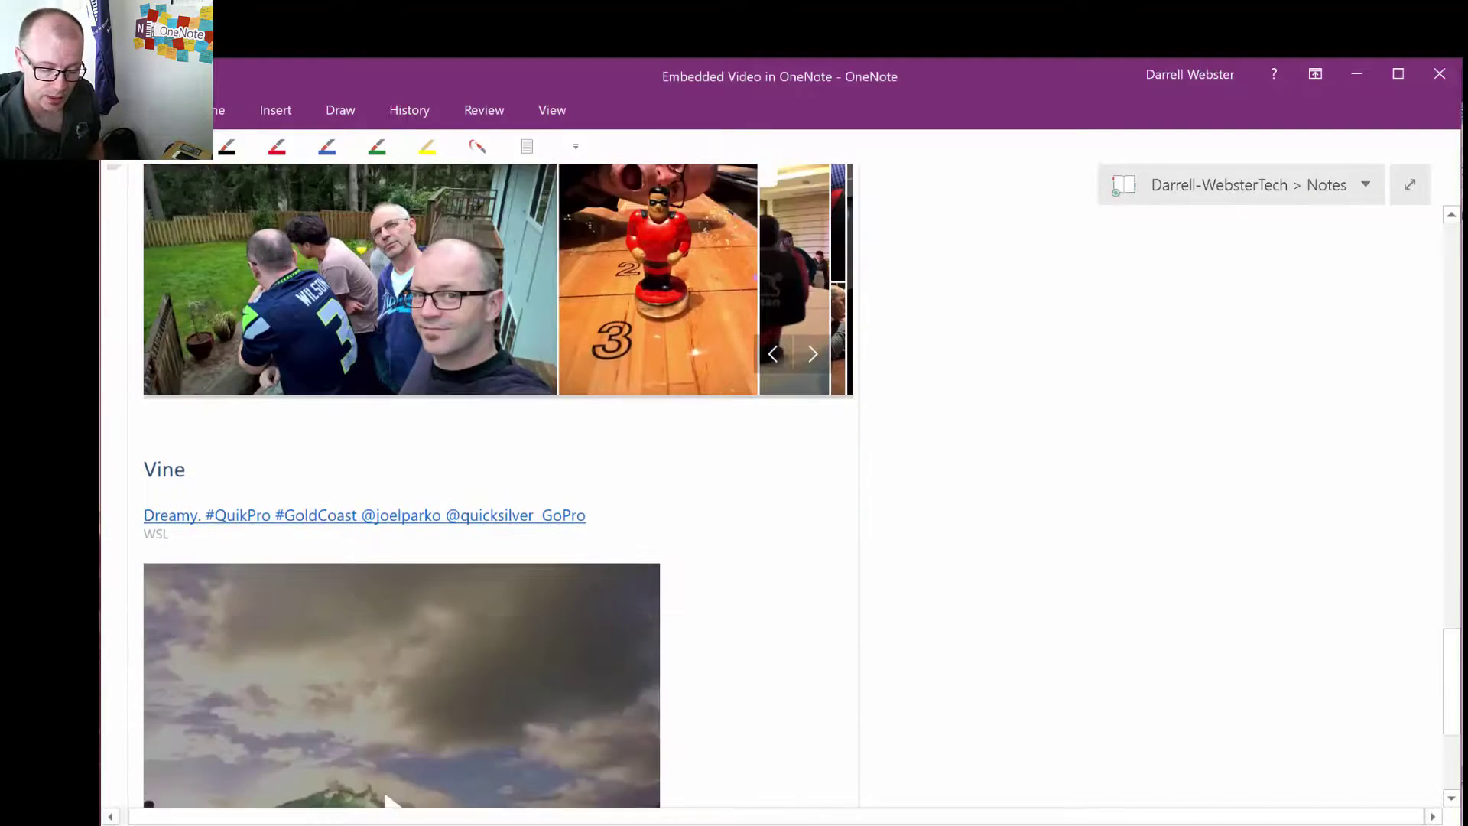
pyautogui.scroll(-2, 489, 490)
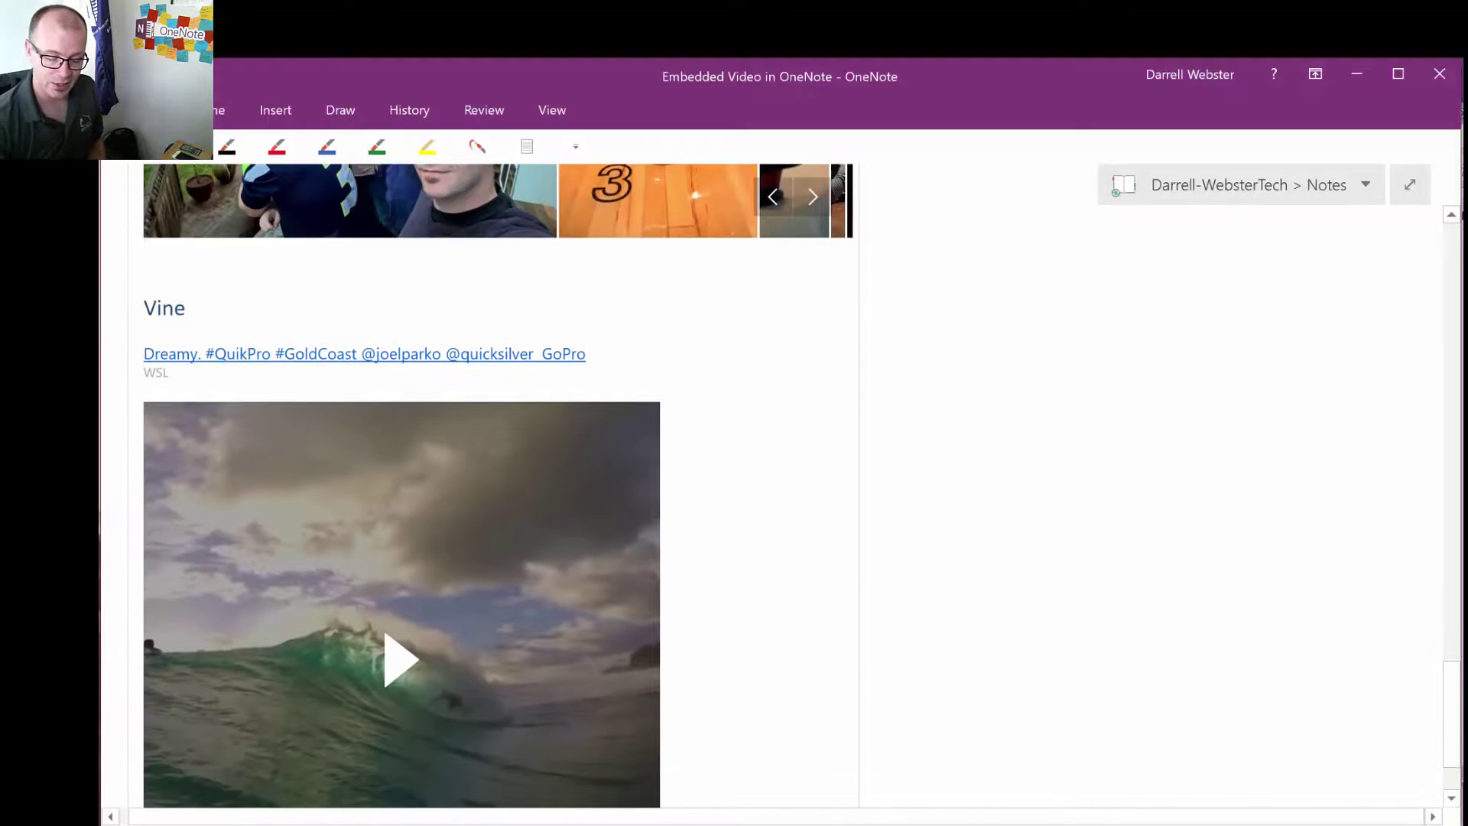
pyautogui.scroll(-2, 497, 485)
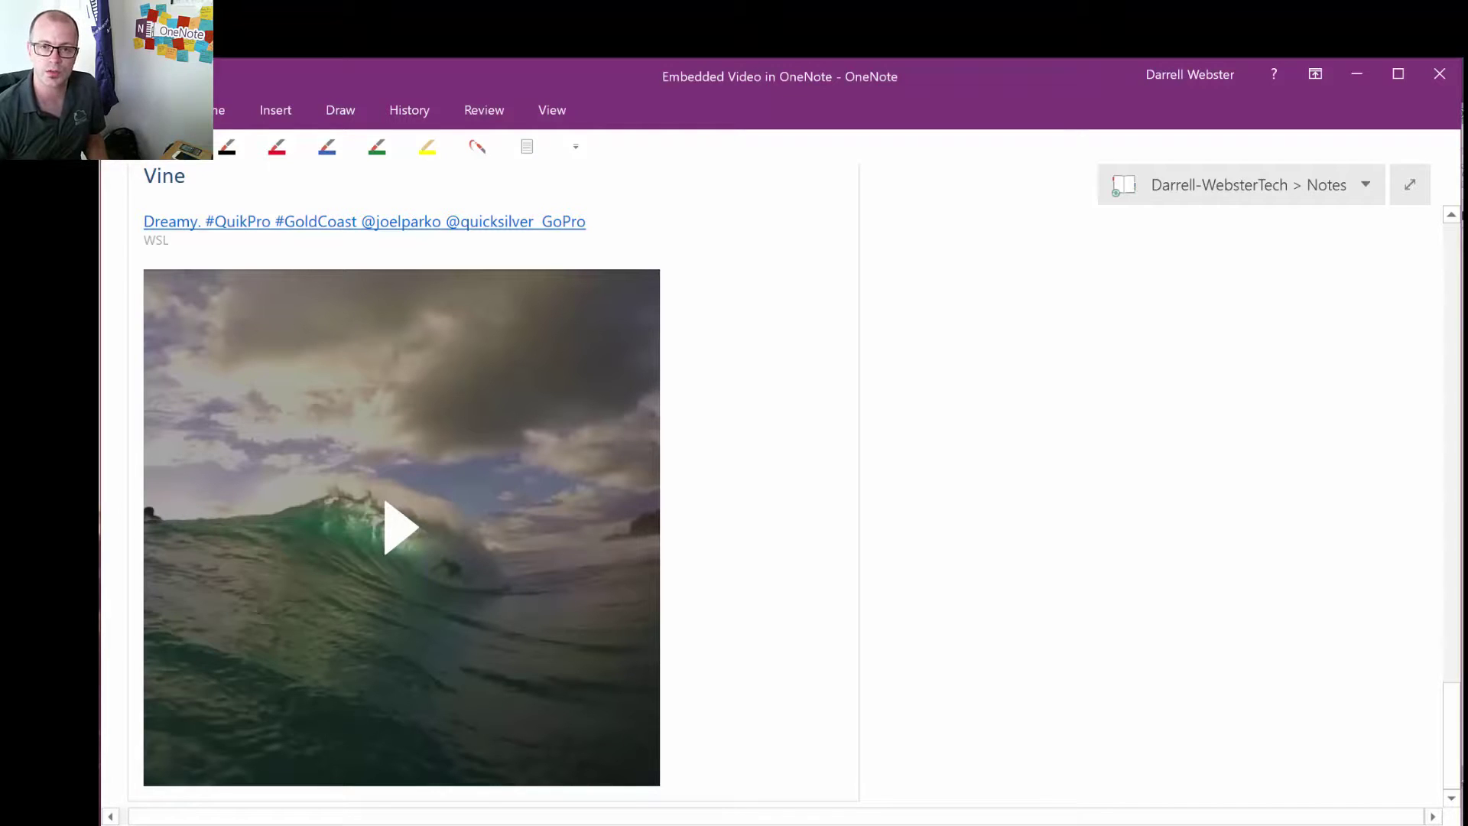
pyautogui.scroll(-1, 493, 485)
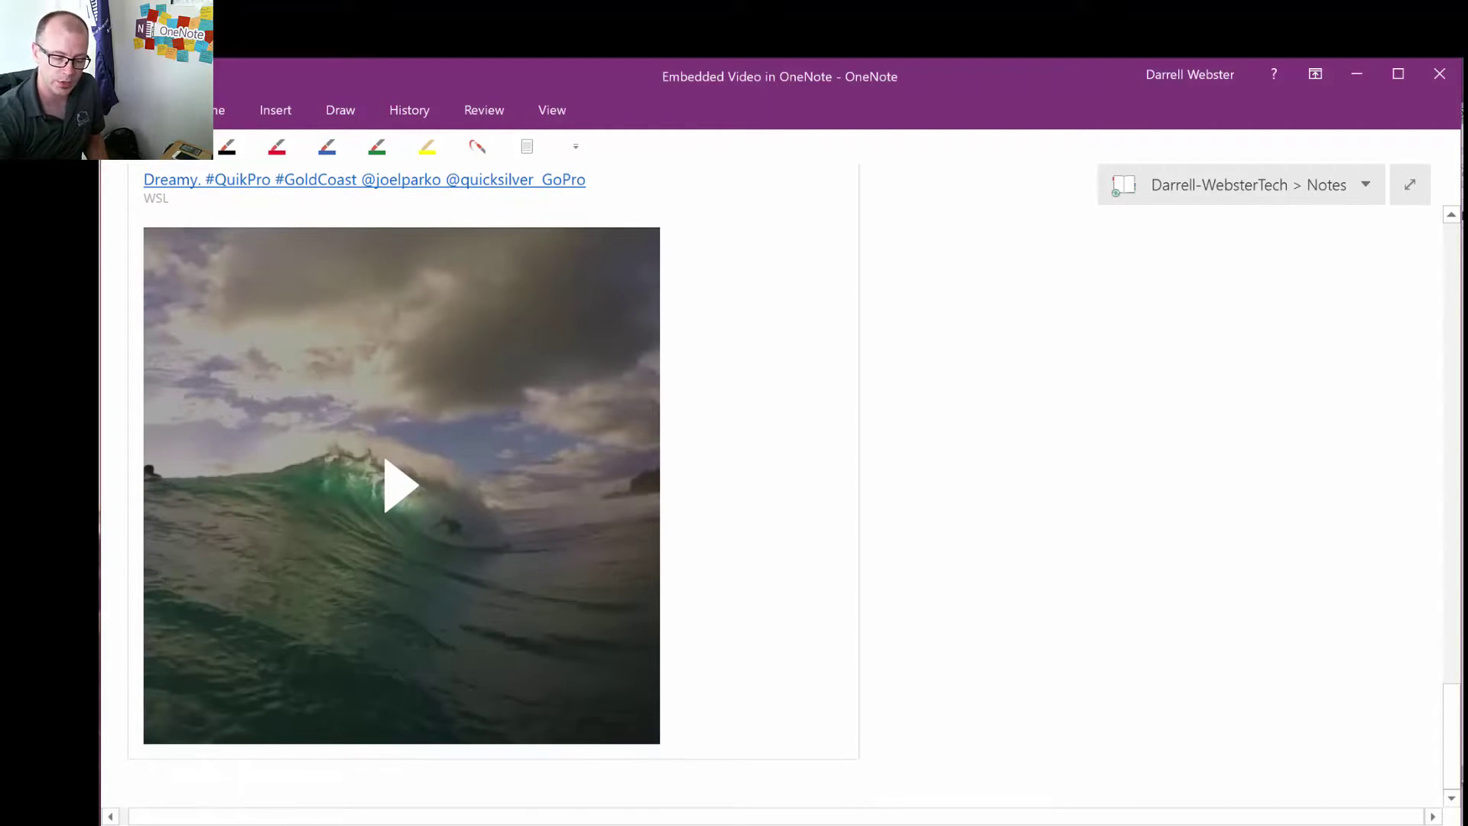
pyautogui.click(401, 485)
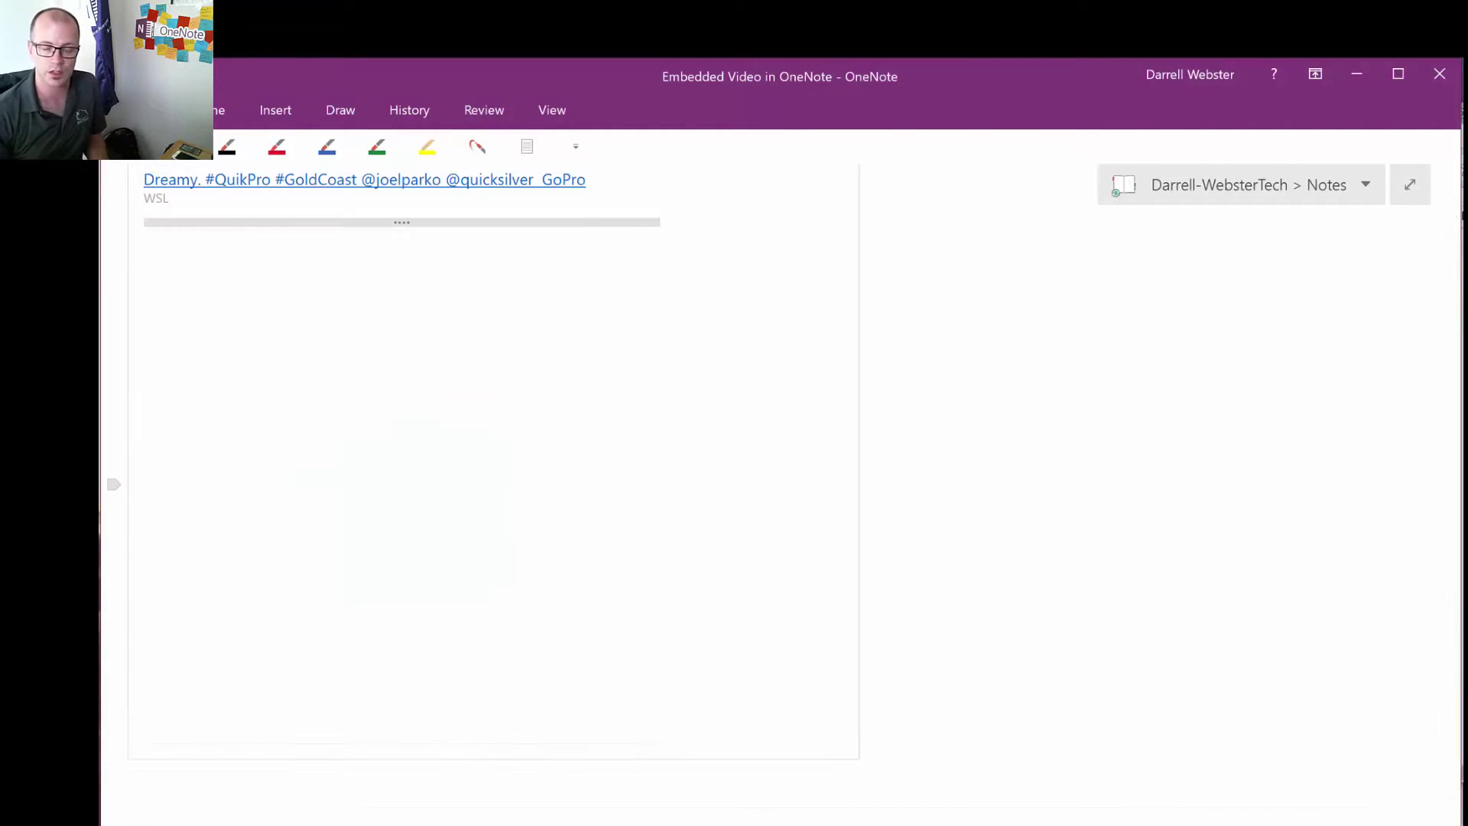